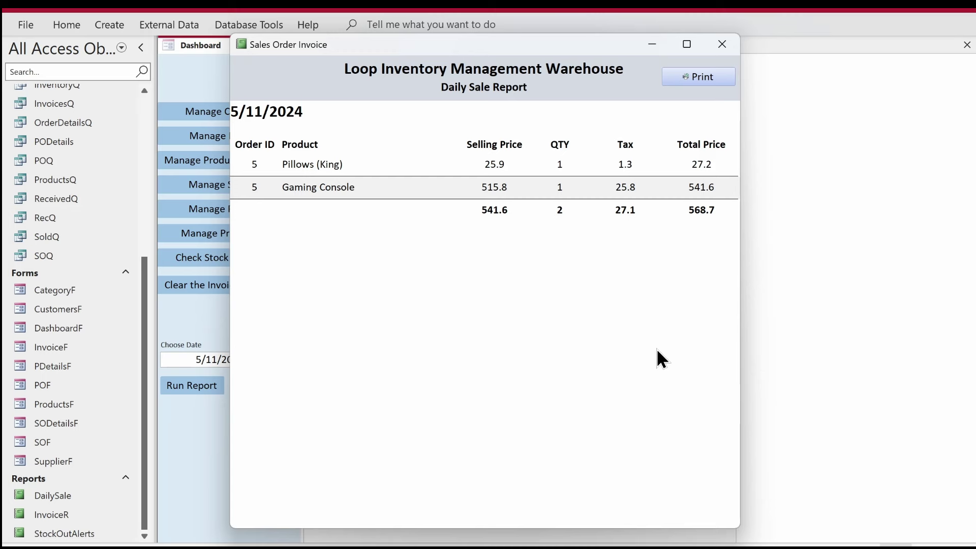
Close the open report preview and duplicate the DailySale report as SaleCategoryWise
left_click(712, 45)
left_click(71, 491)
right_click(74, 495)
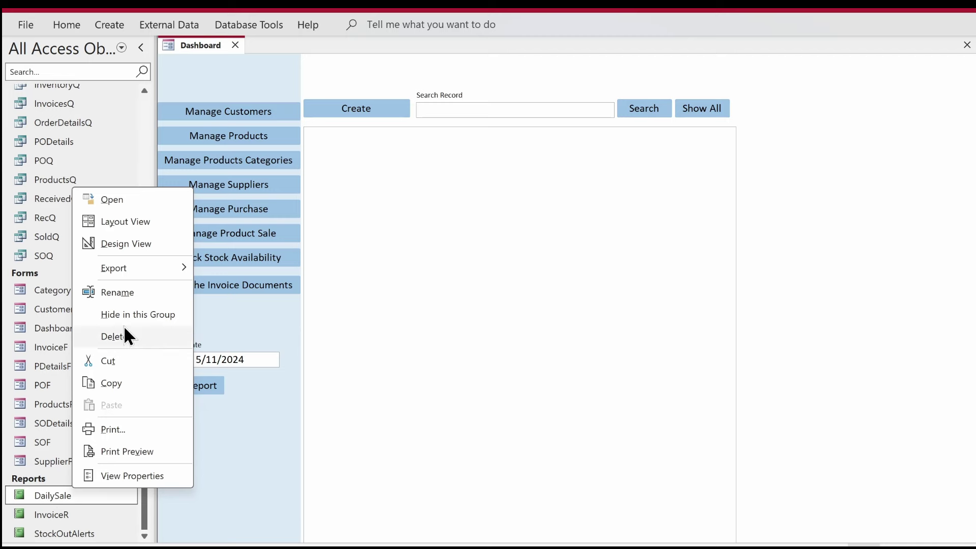
left_click(108, 382)
key("ctrl+v")
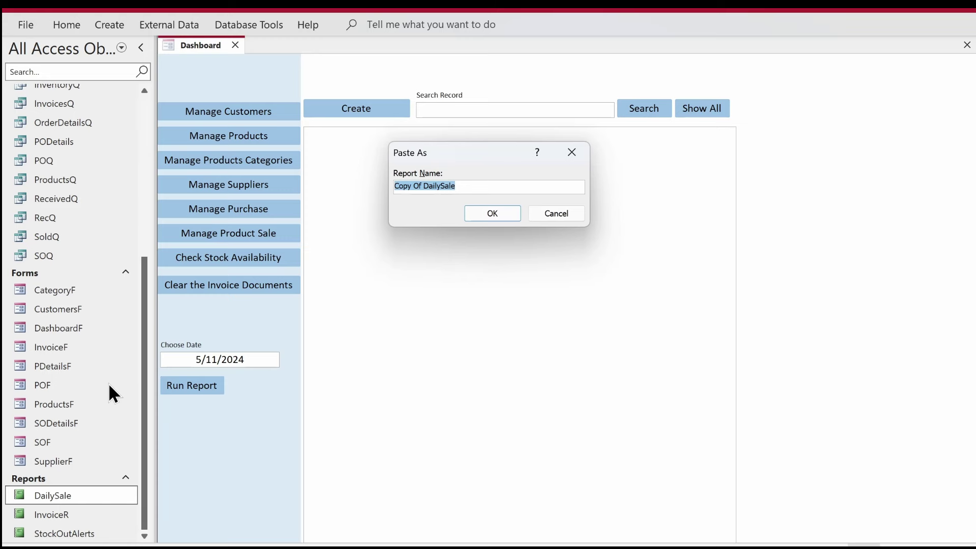
type("Sale")
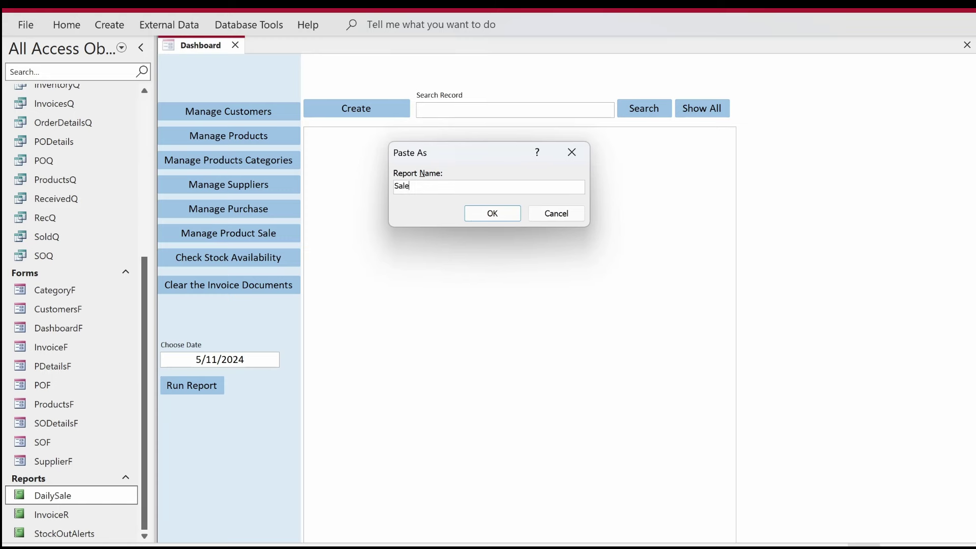
type("CategoryWise")
key("Return")
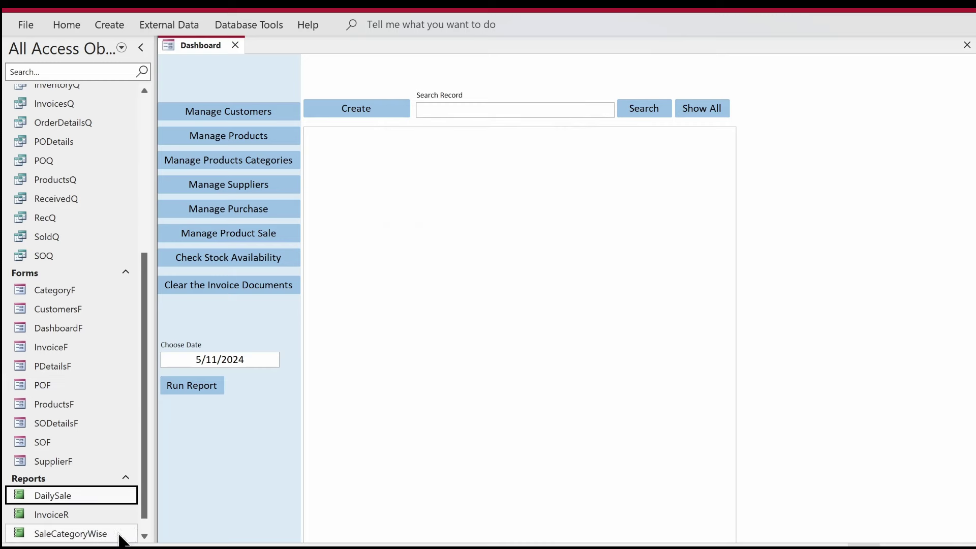
Open the SaleCategoryWise report in Design View and delete all controls from its page header, detail and report footer
left_click(111, 534)
right_click(112, 534)
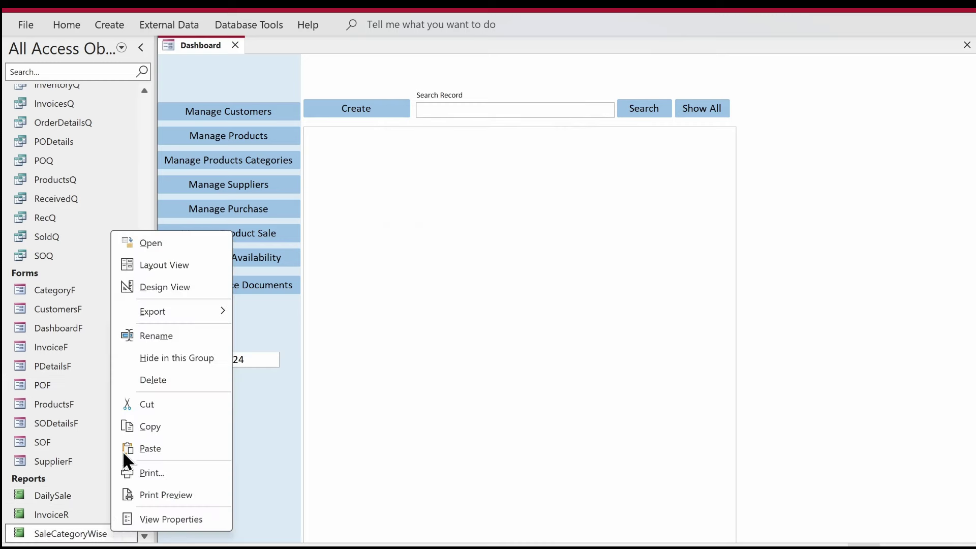
left_click(157, 292)
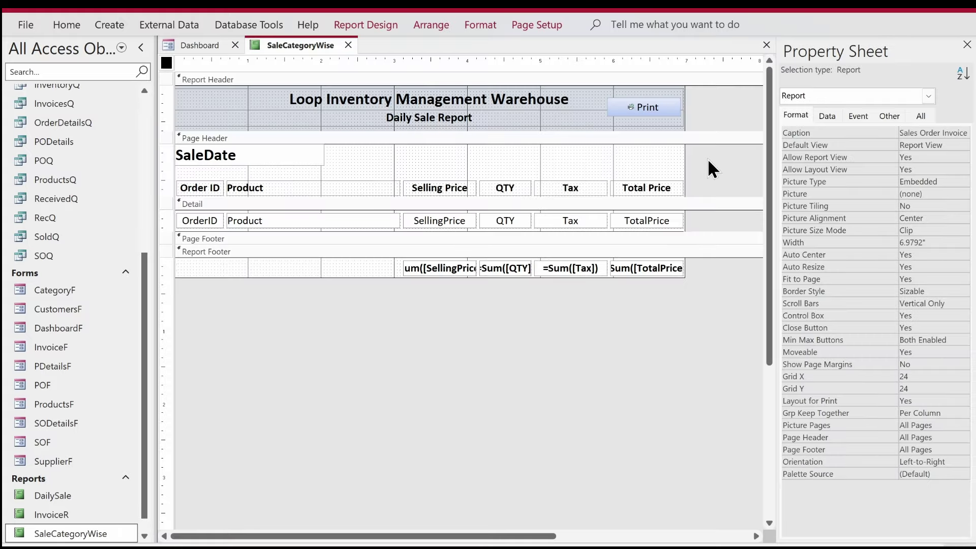
left_click_drag(714, 151, 72, 344)
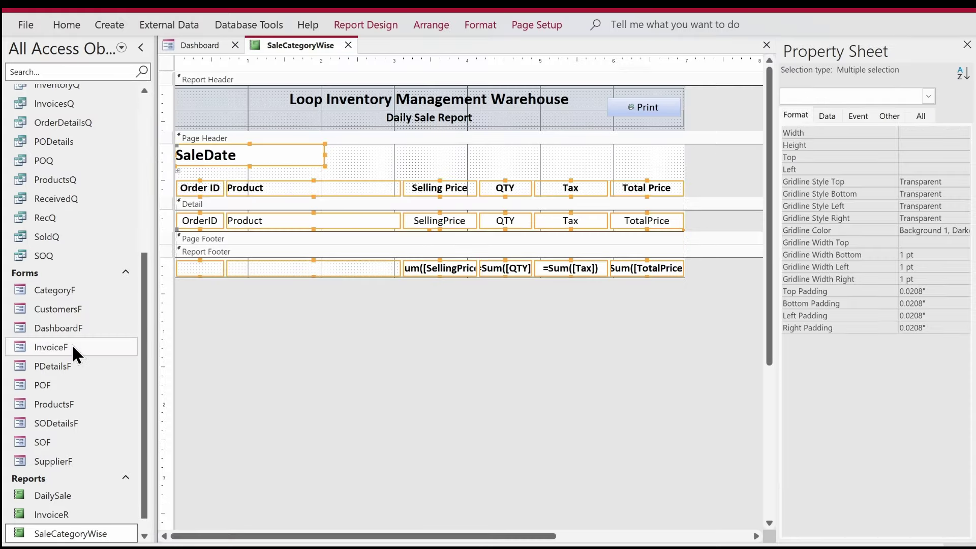
key("Delete")
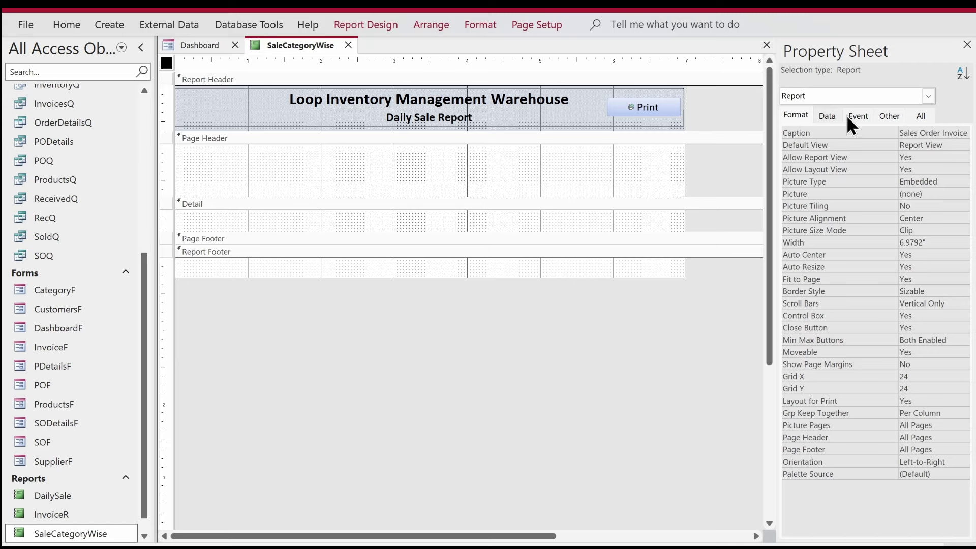
Set the report's caption to "Sales Category Wise"
left_click(922, 133)
left_click_drag(922, 133, 968, 133)
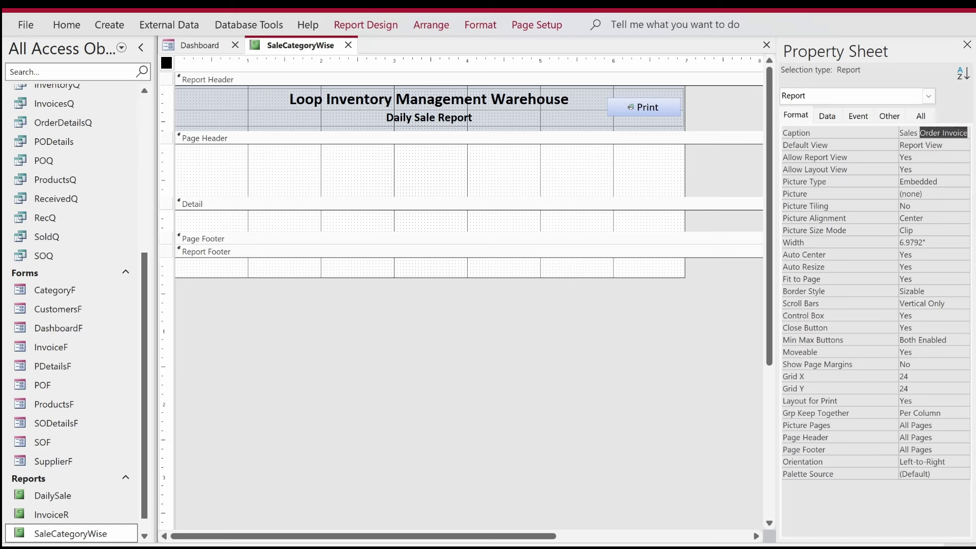
type("at")
key("BackSpace")
key("BackSpace")
type("C")
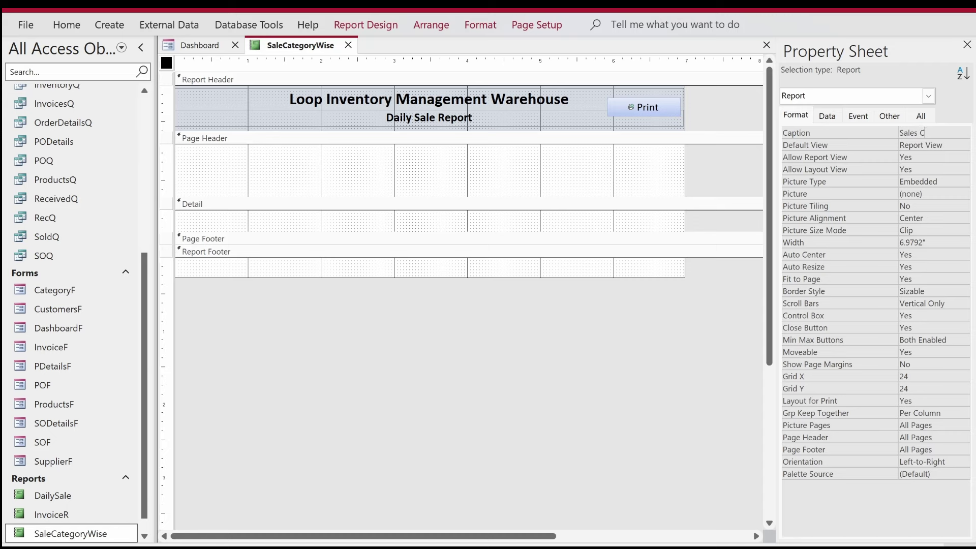
type("ategory Wise")
key("Return")
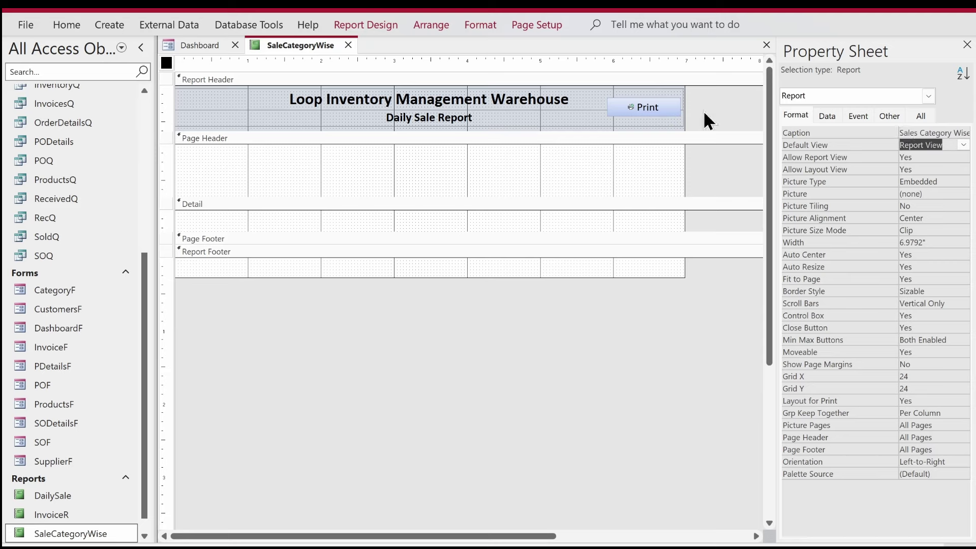
Change the subtitle label in the report header to "Sale Category Wise"
left_click(427, 120)
left_click_drag(485, 120, 369, 117)
type("S")
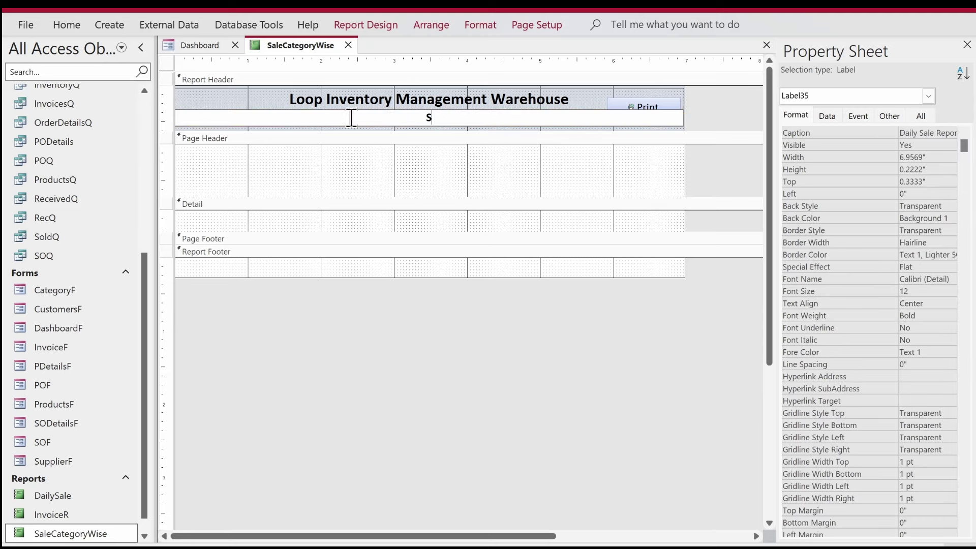
type("ale Category Wise")
key("Return")
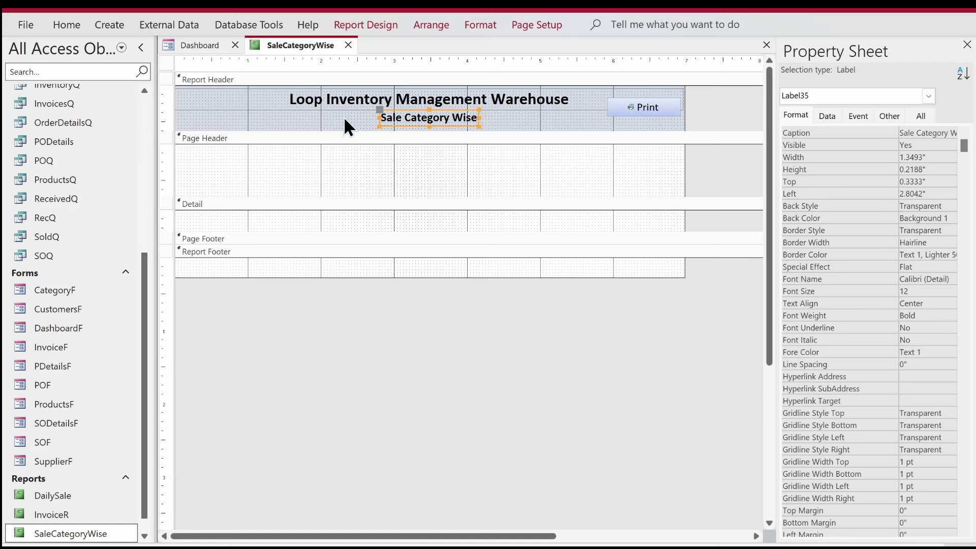
Clear the report's existing record source and open the Query Builder for a new one
left_click(166, 64)
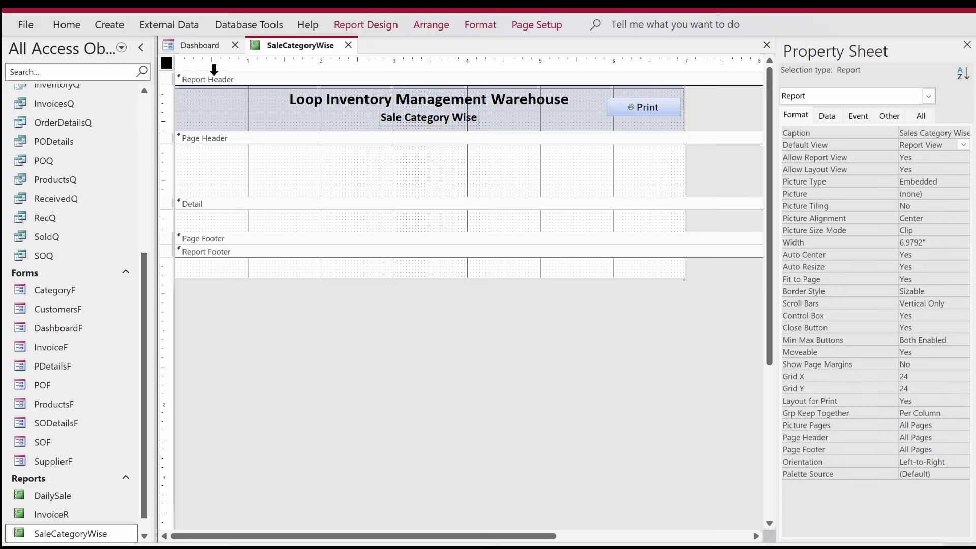
left_click(826, 116)
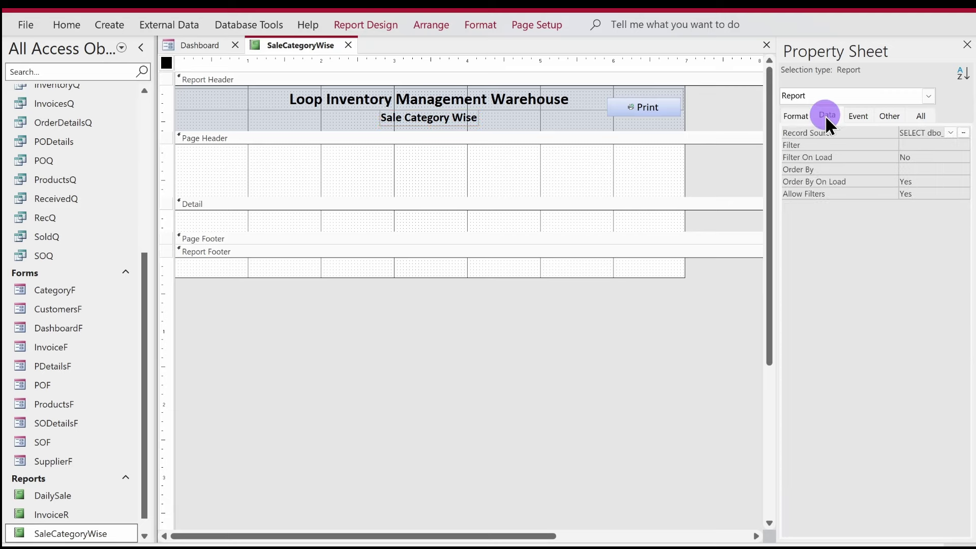
left_click(915, 159)
key("shift+Tab")
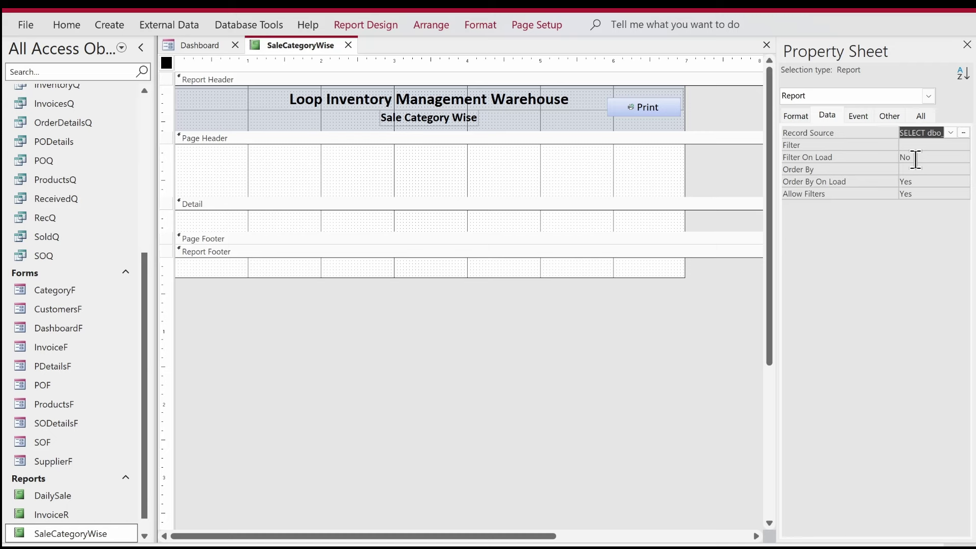
key("Delete")
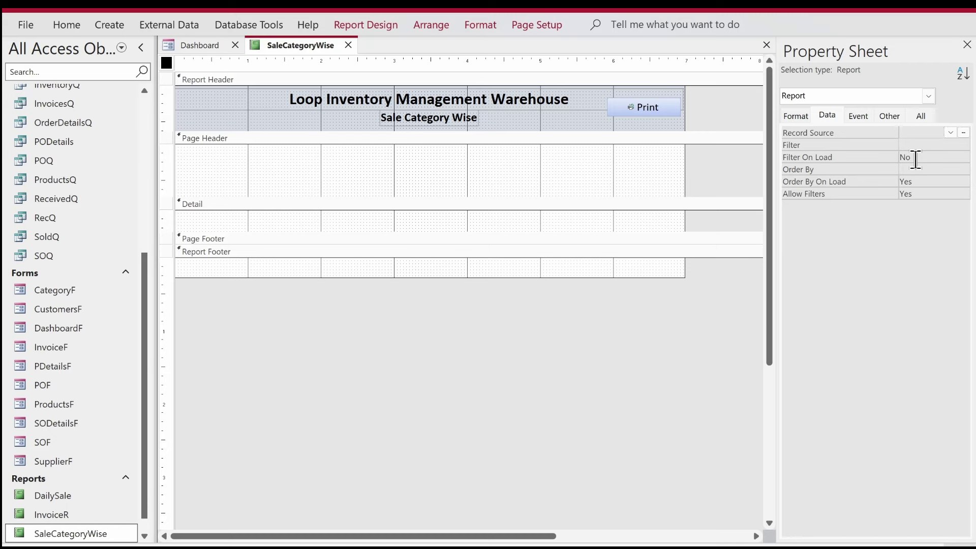
left_click(963, 133)
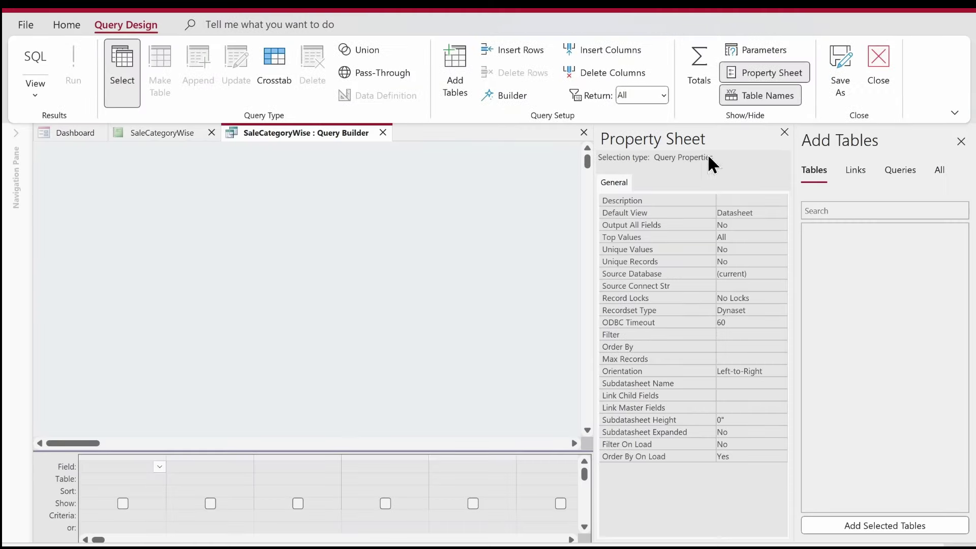
Add the linked tables dbo_ProductsCategory, dbo_Sales, dbo_SalesDetails and dbo_Products to the query
left_click(784, 132)
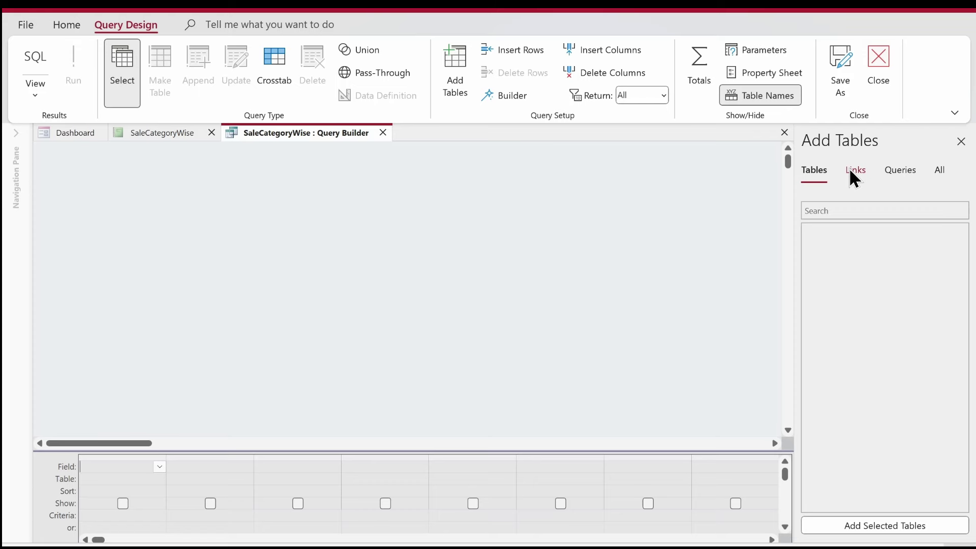
left_click(850, 170)
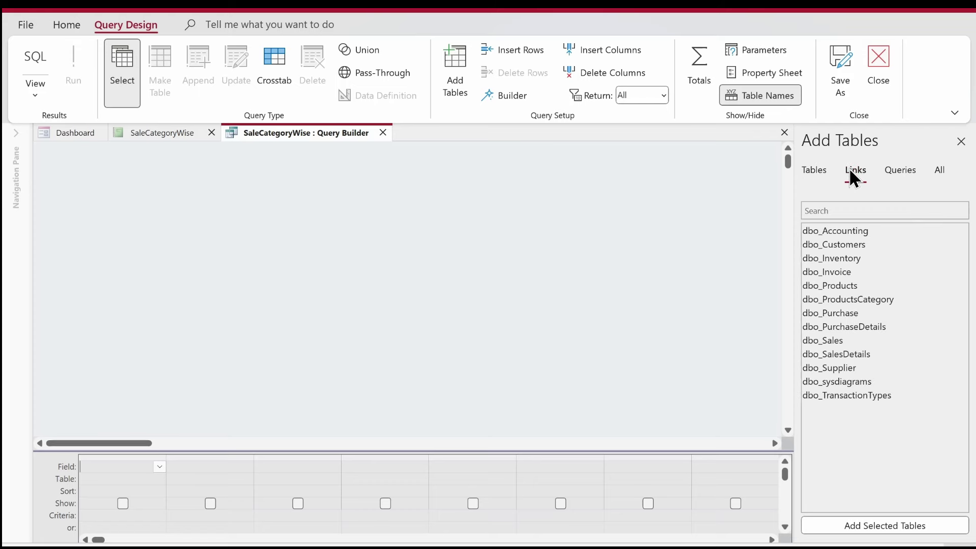
double_click(853, 299)
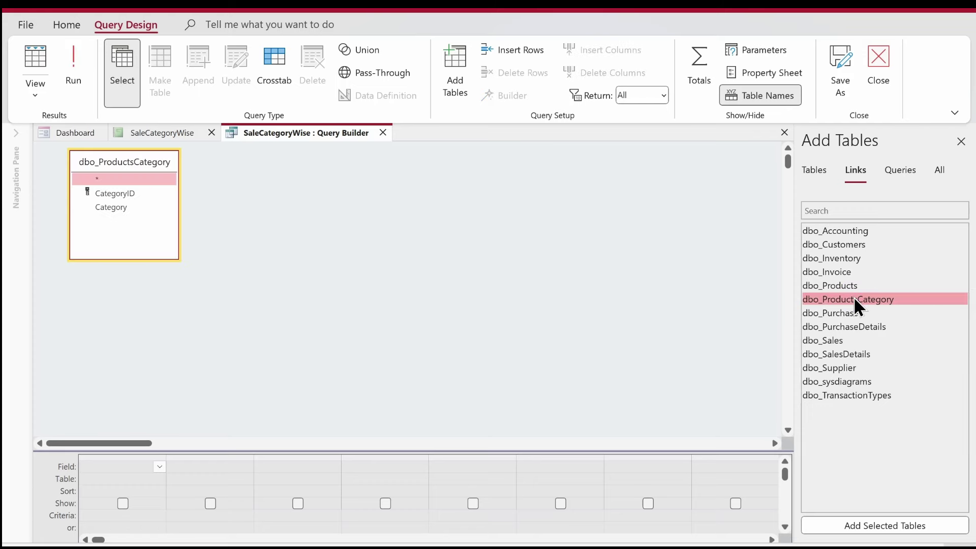
double_click(830, 339)
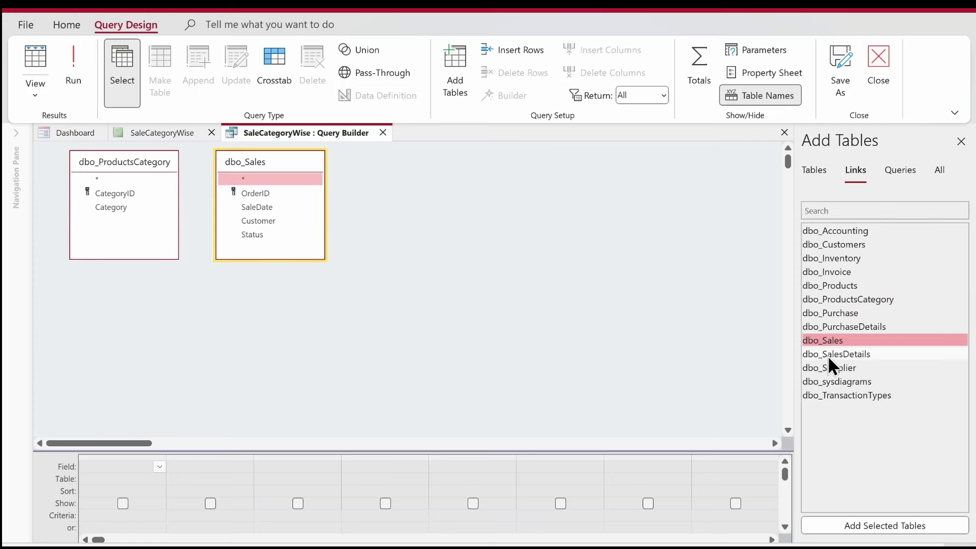
double_click(828, 356)
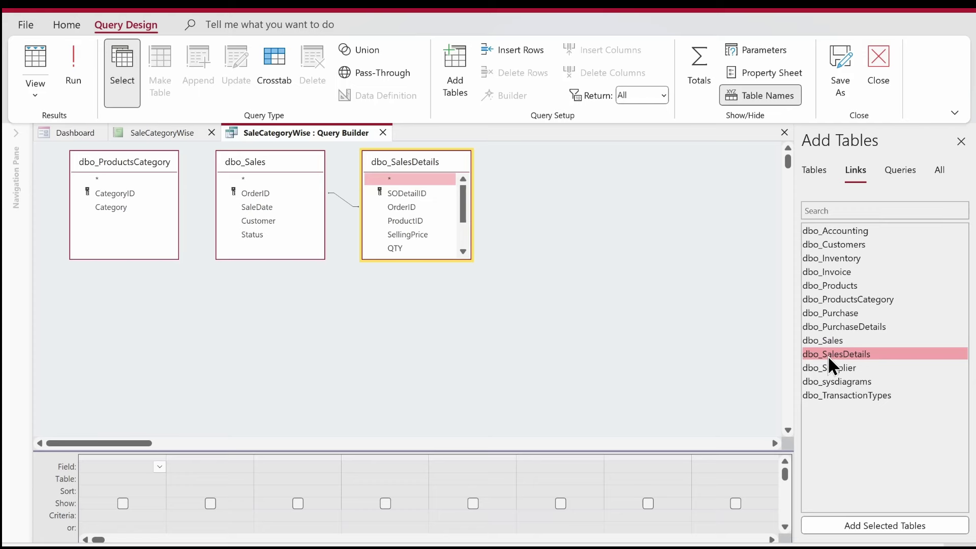
double_click(827, 283)
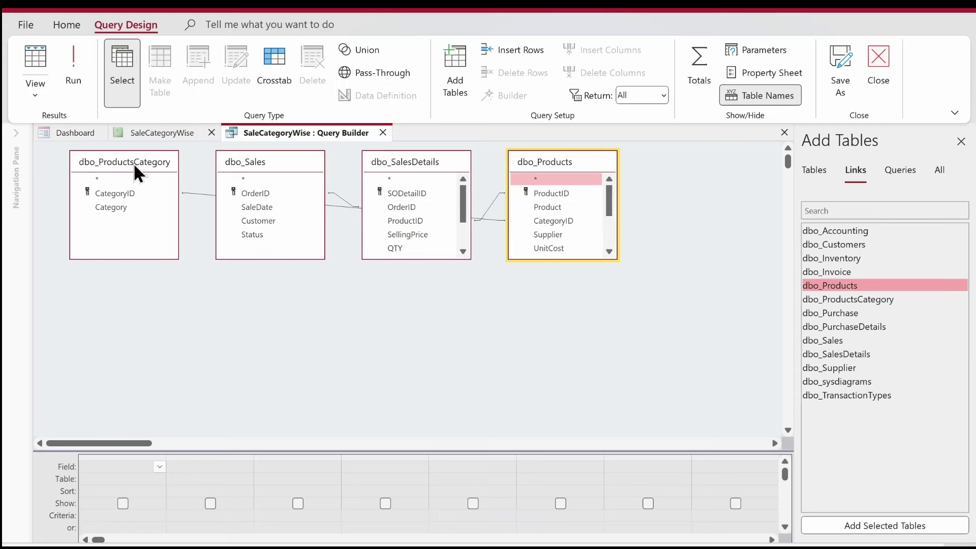
Arrange the query tables in the order dbo_Sales, dbo_SalesDetails, dbo_Products, dbo_ProductsCategory so their joins read clearly
left_click_drag(133, 163, 702, 242)
left_click_drag(285, 161, 172, 193)
left_click_drag(433, 161, 335, 188)
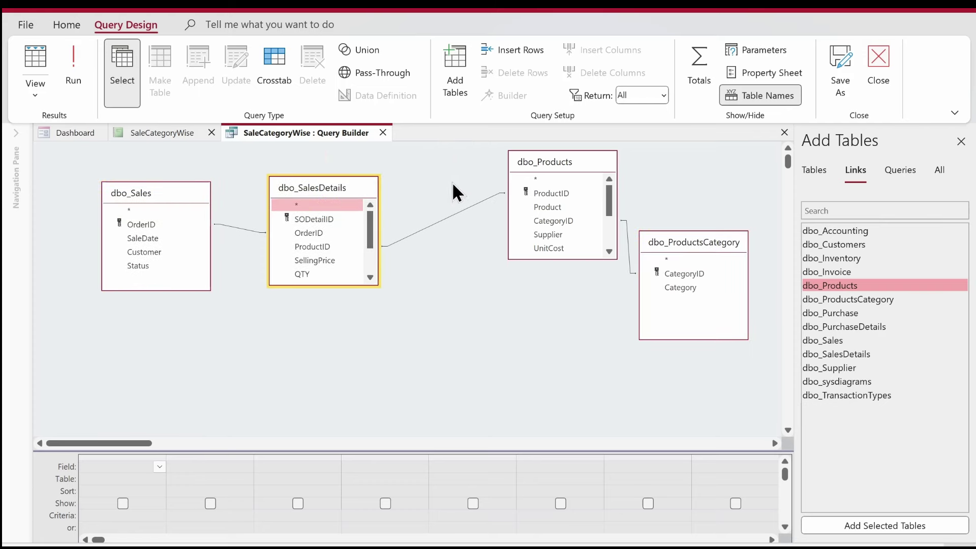
left_click_drag(520, 167, 470, 179)
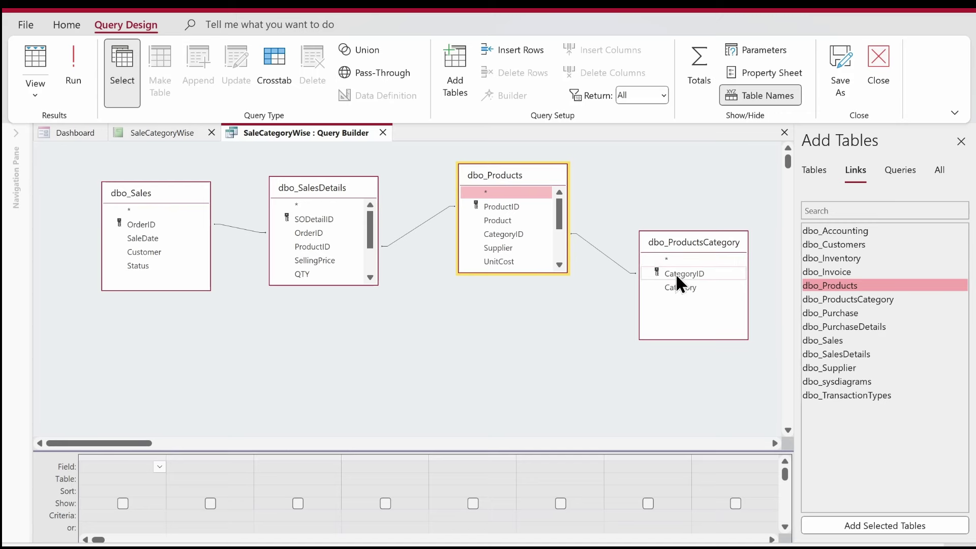
Add CategoryID and Category from dbo_ProductsCategory to the query, run it to check the records, and return to Design View
double_click(675, 273)
double_click(672, 286)
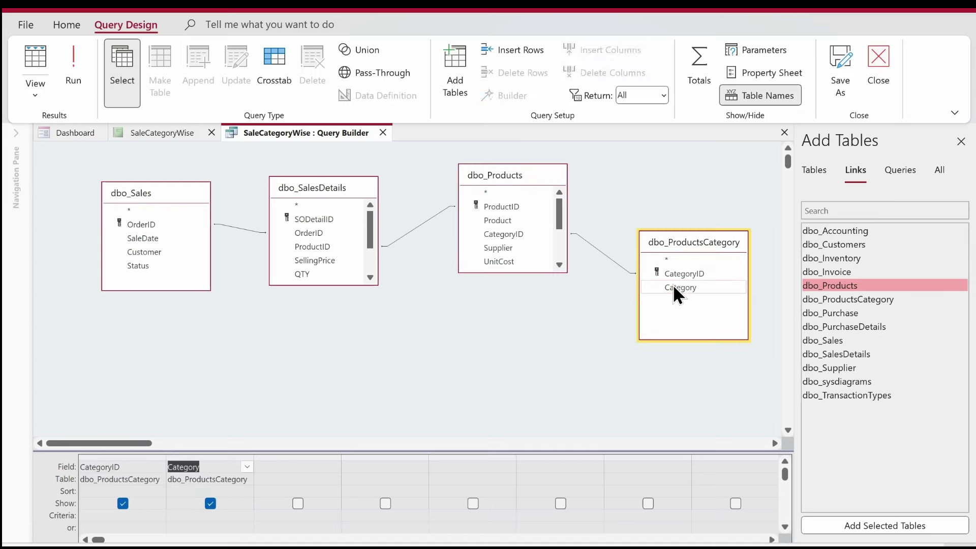
left_click(74, 69)
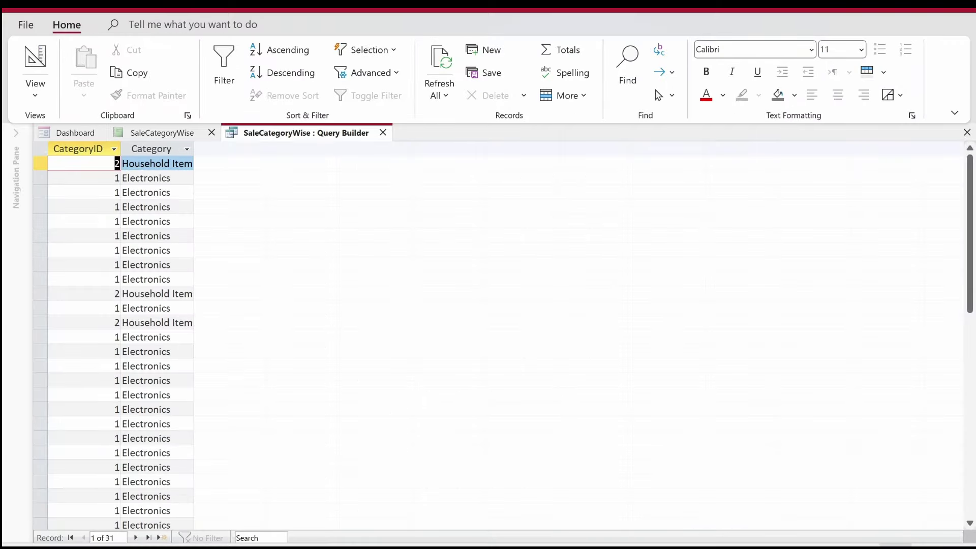
right_click(316, 134)
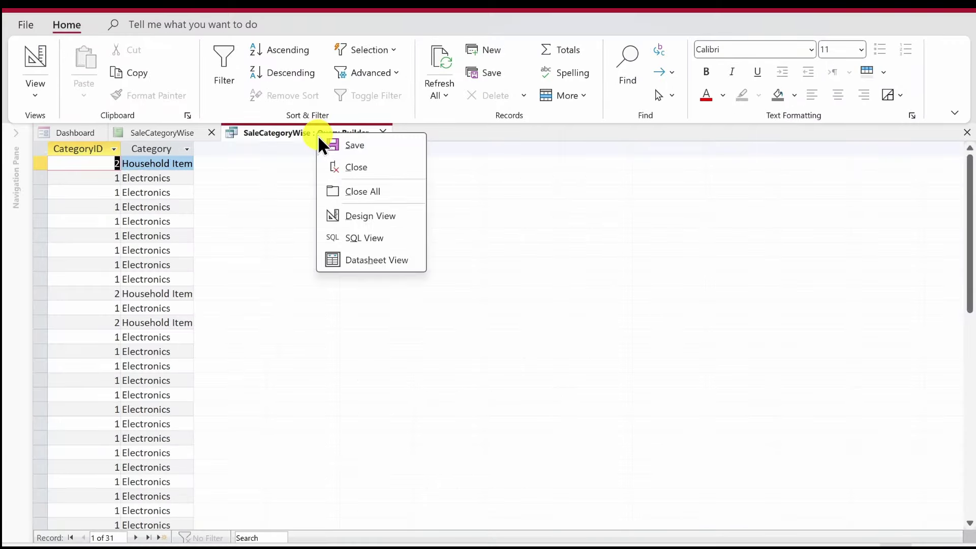
left_click(366, 216)
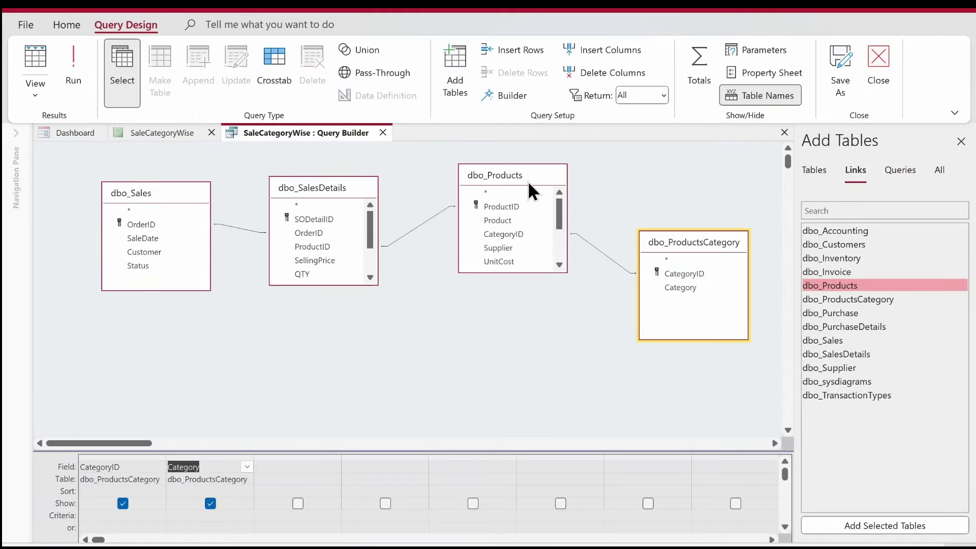
Enlarge dbo_SalesDetails to show all its fields, add SaleDate from dbo_Sales to the query, and check its records before returning to Design View
mouse_move(304, 284)
left_mouse_down()
mouse_move(302, 376)
mouse_move(301, 348)
left_mouse_up()
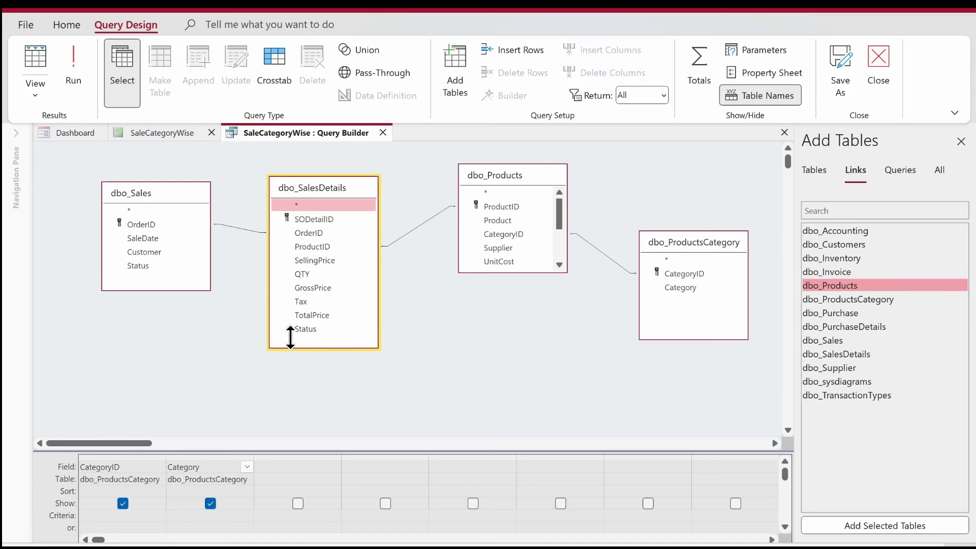
left_click(136, 238)
double_click(136, 238)
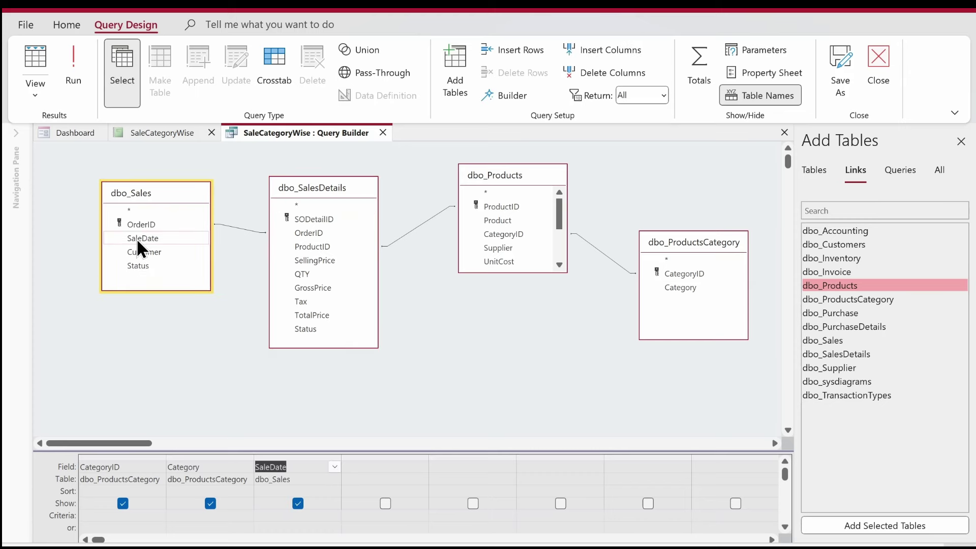
left_click(82, 88)
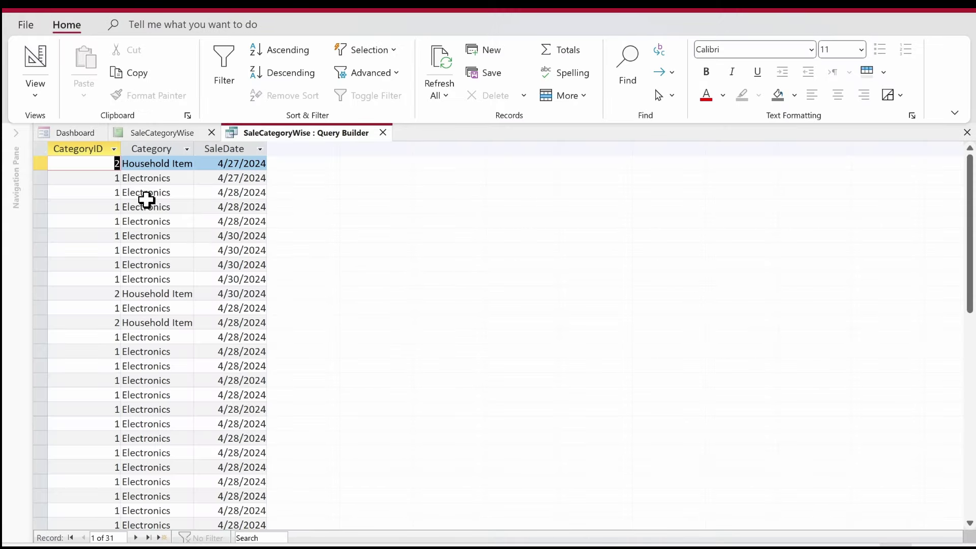
right_click(300, 134)
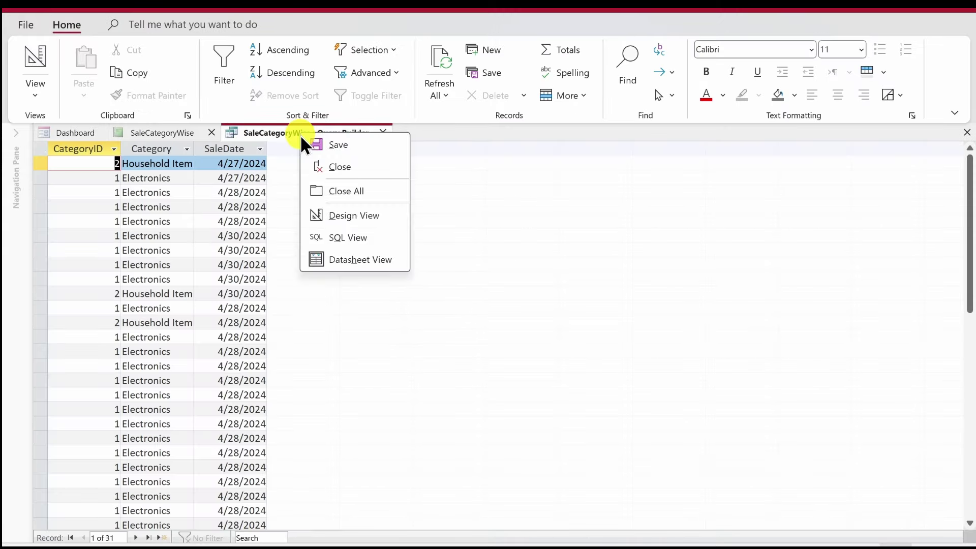
left_click(338, 216)
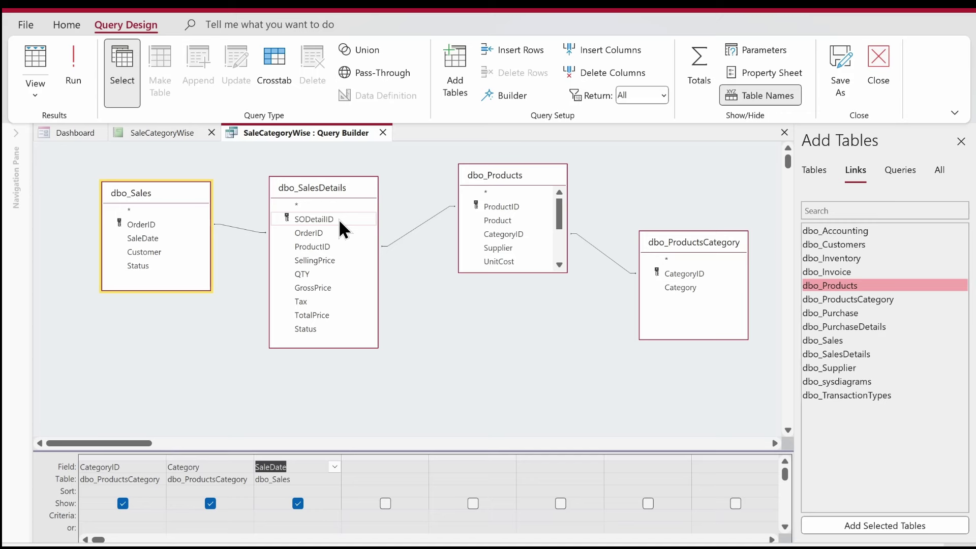
double_click(302, 260)
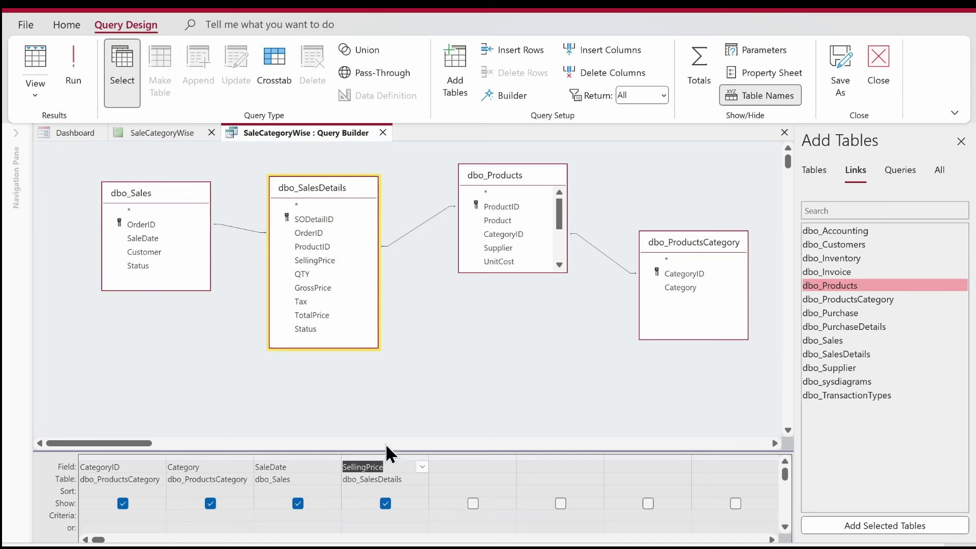
left_click(377, 455)
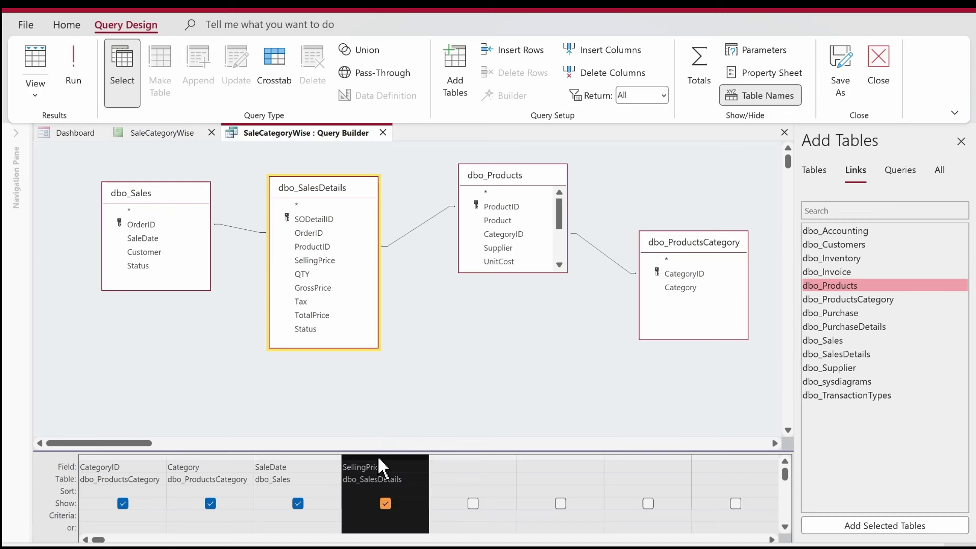
key("Delete")
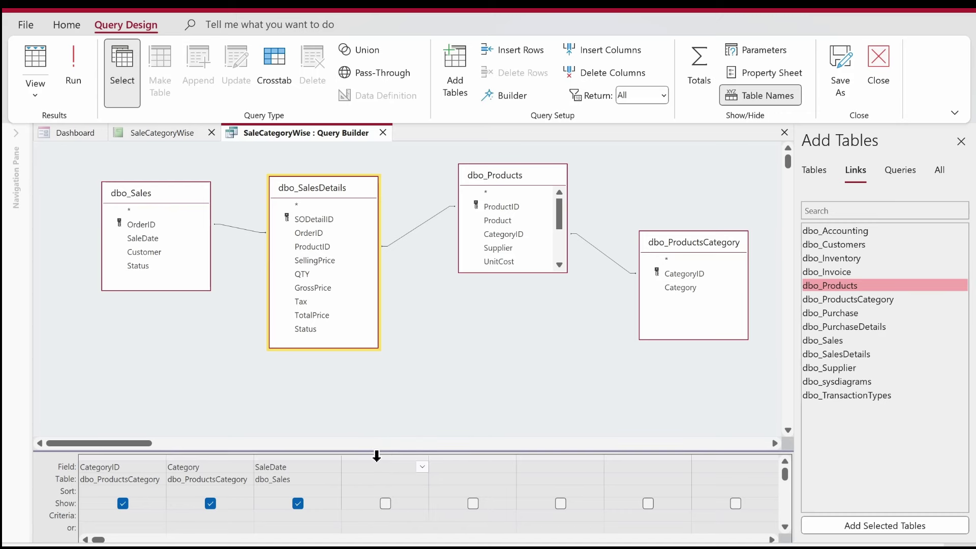
Add QTY, GrossPrice, Tax and TotalPrice from dbo_SalesDetails to the query, run it to check the records, and return to Design View
double_click(313, 274)
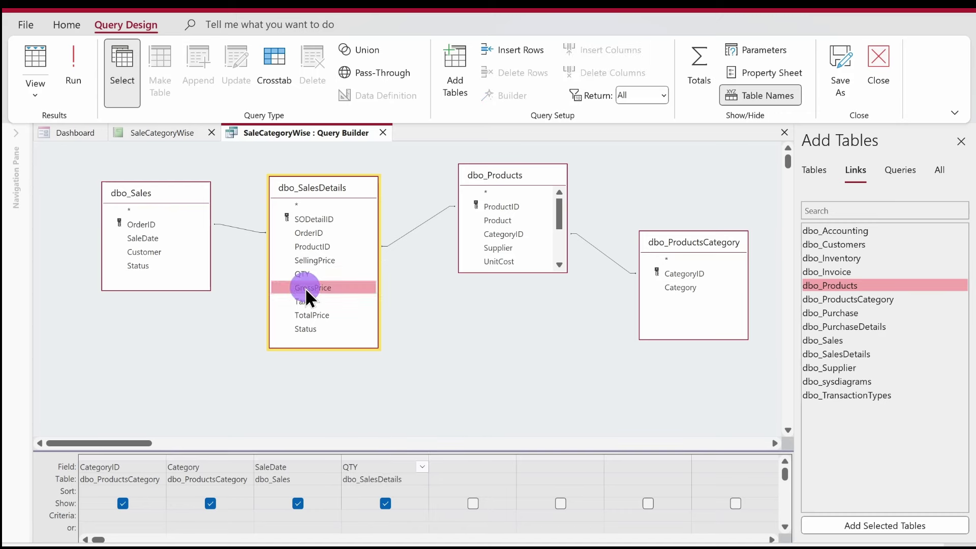
double_click(305, 287)
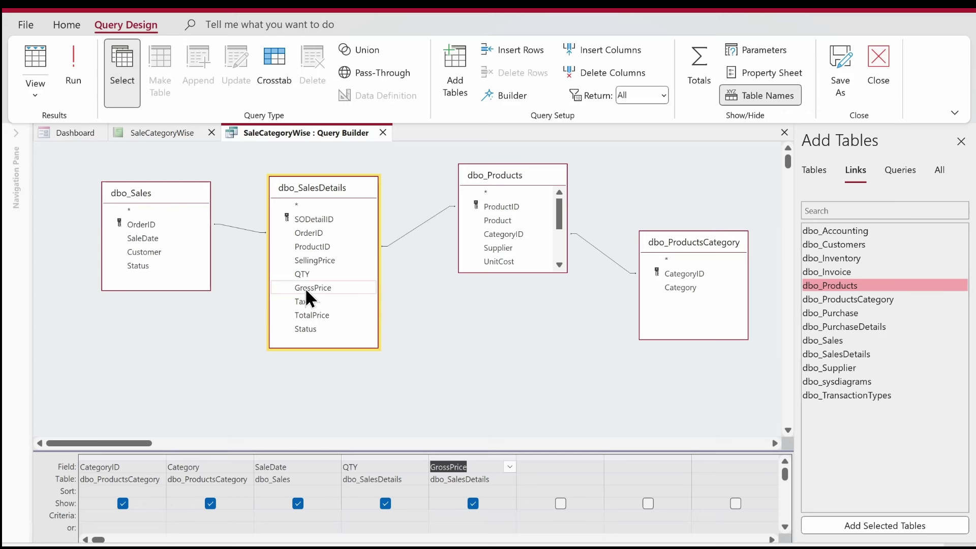
double_click(300, 301)
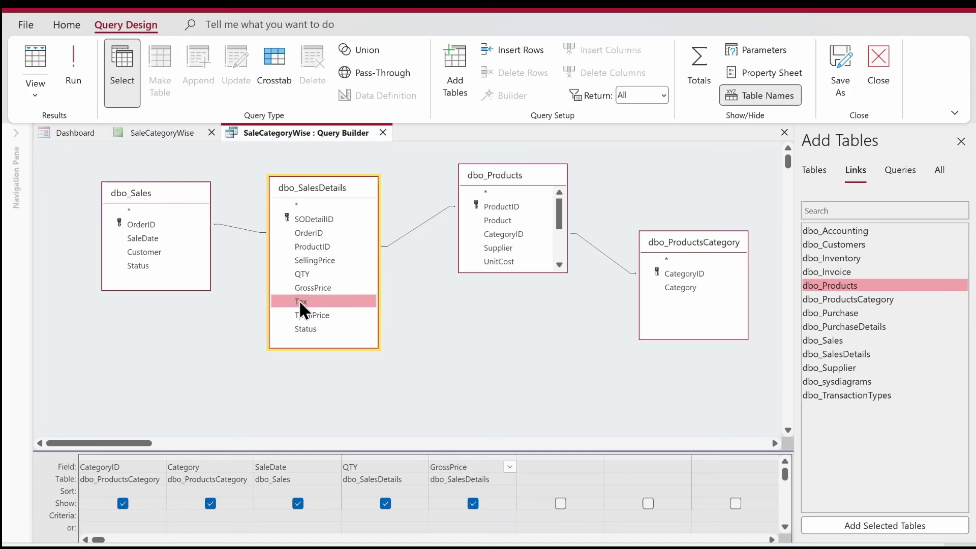
double_click(303, 315)
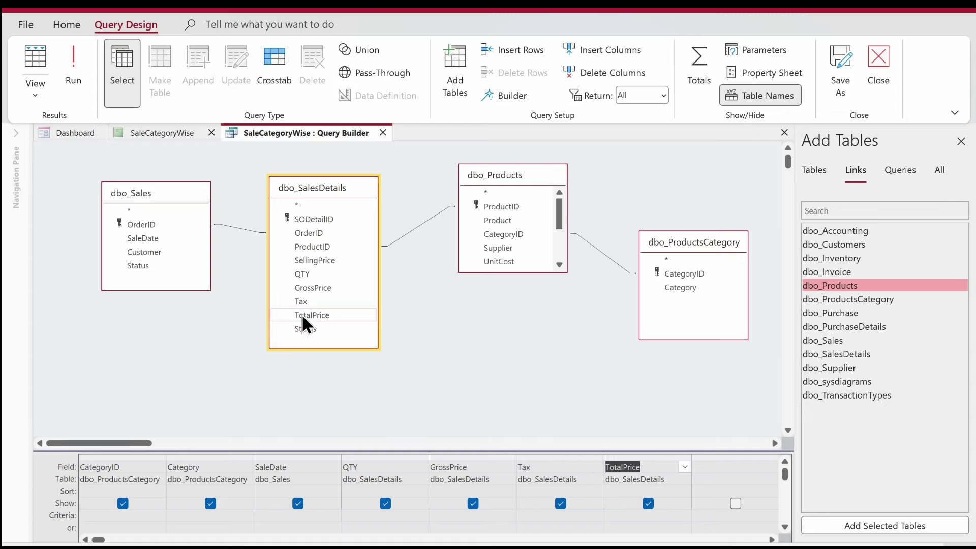
left_click(65, 70)
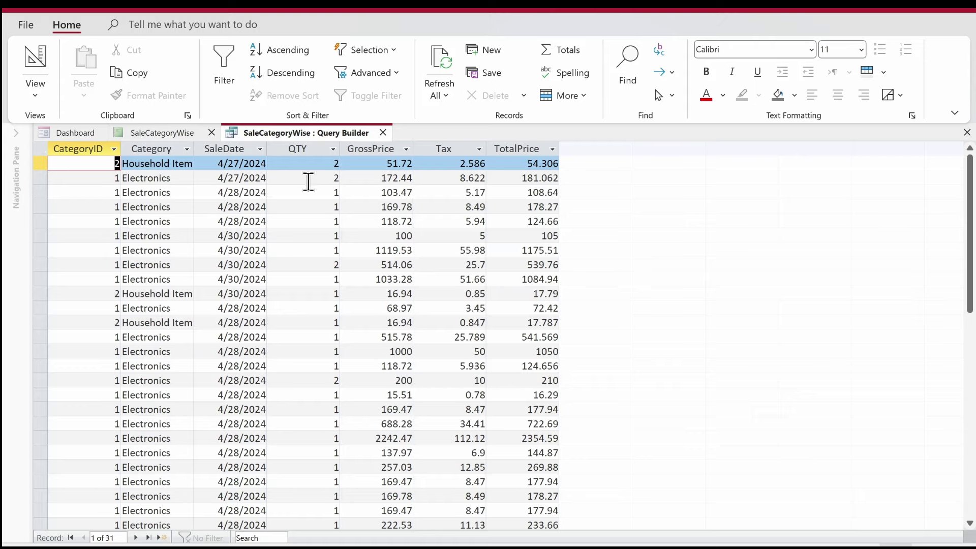
right_click(320, 136)
left_click(365, 206)
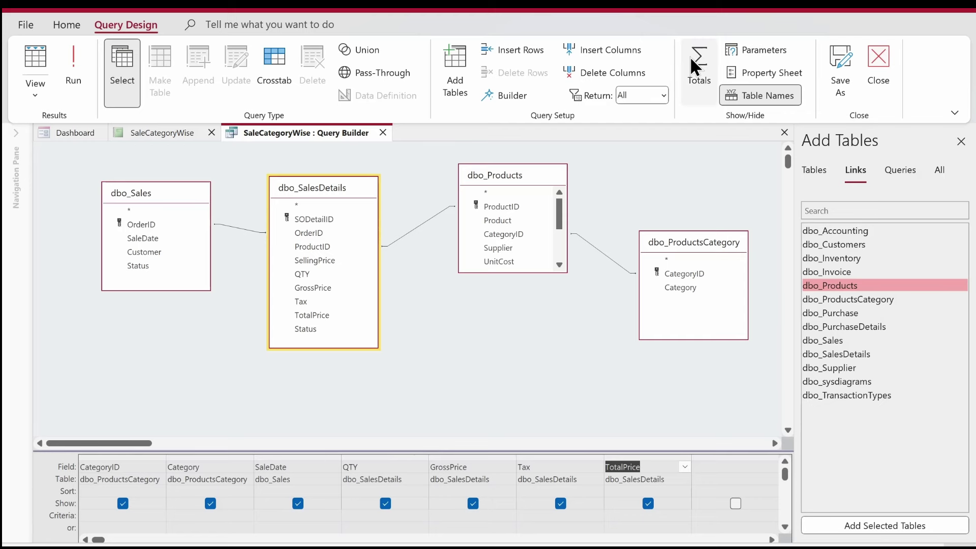
Turn on totals for the query, set QTY, GrossPrice, Tax and TotalPrice to Sum, and run it to check the grouped records
left_click(694, 66)
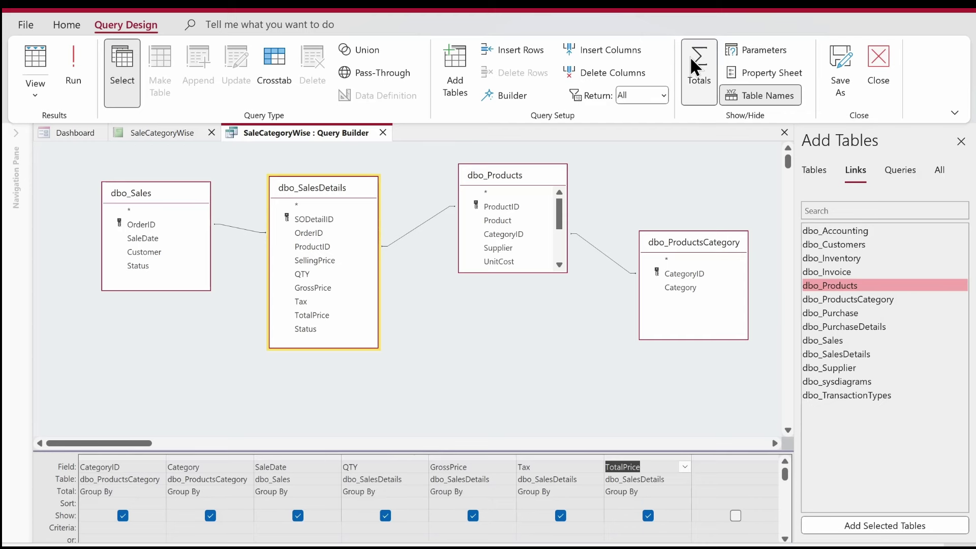
left_click(386, 489)
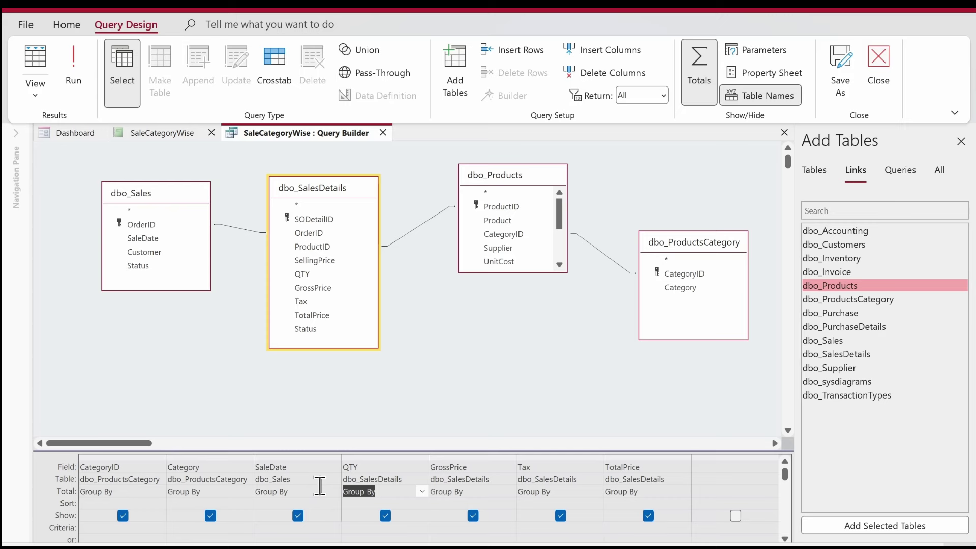
type("sum")
key("Tab")
type("s")
key("Tab")
type("s")
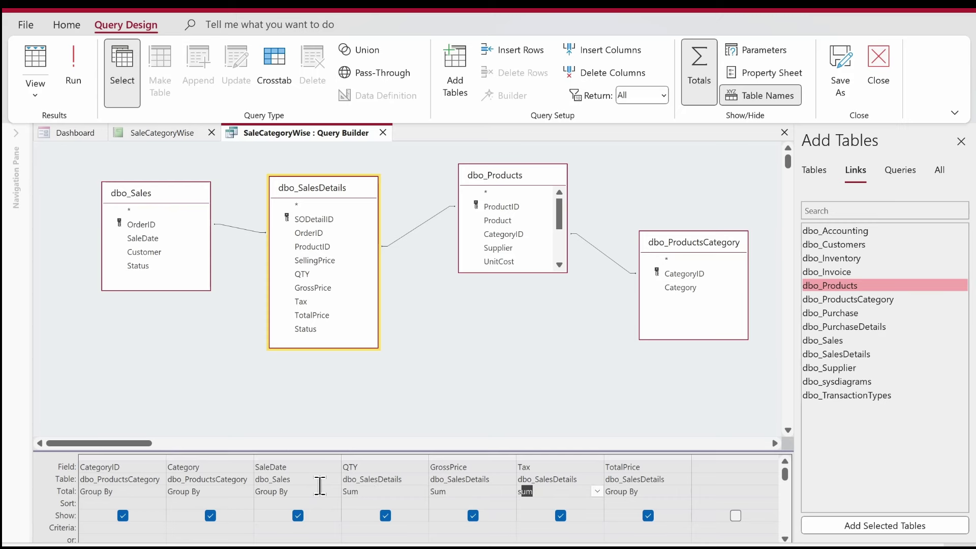
key("Tab")
type("s")
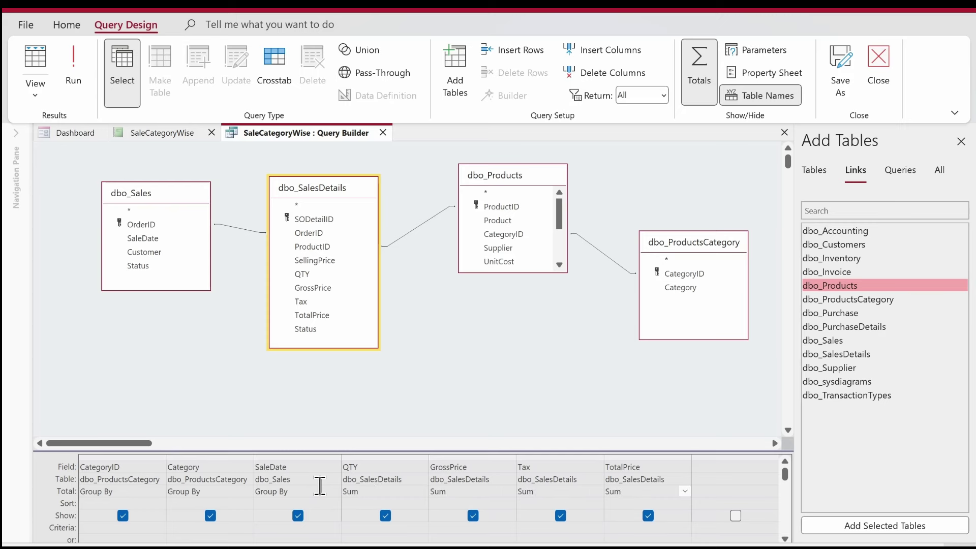
key("Tab")
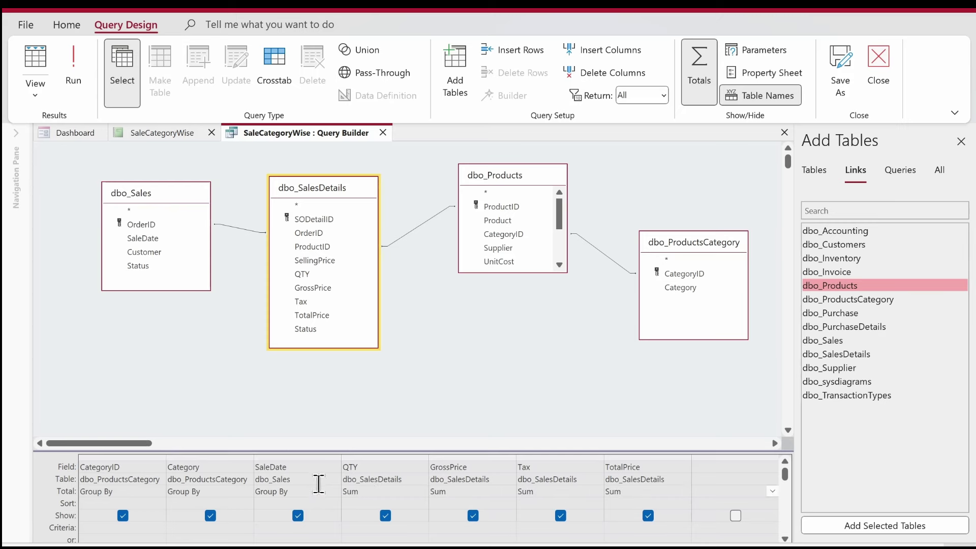
left_click(75, 68)
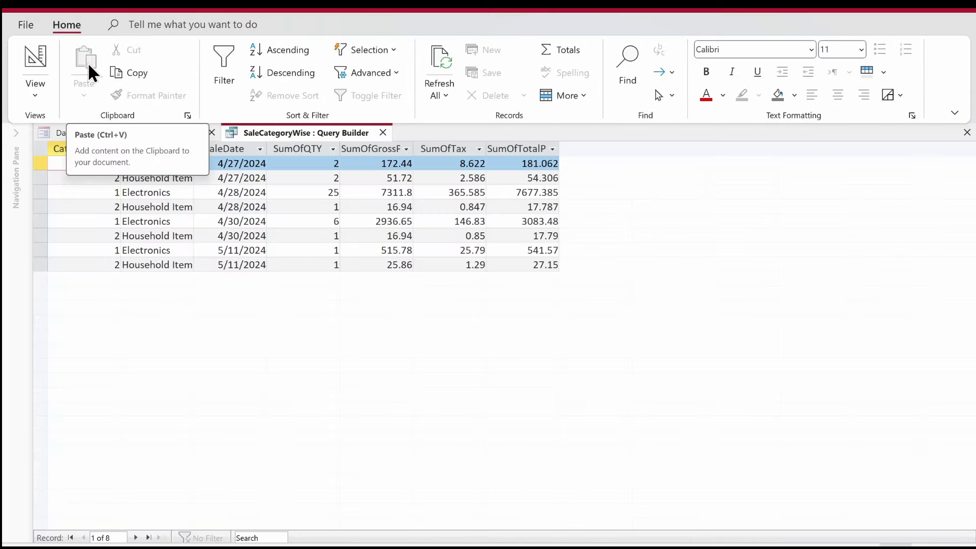
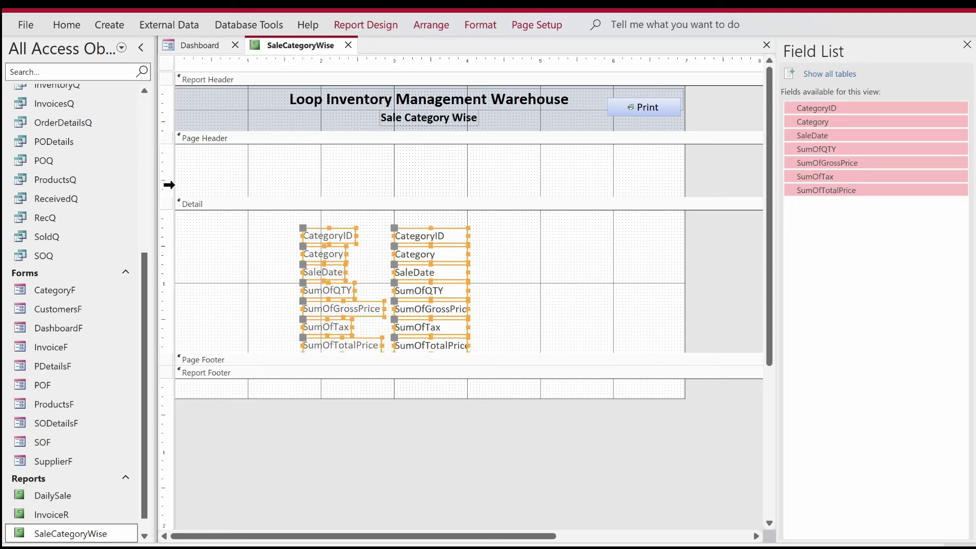
Set the font color of the selected field labels and text boxes in the Detail section to black
left_click(71, 25)
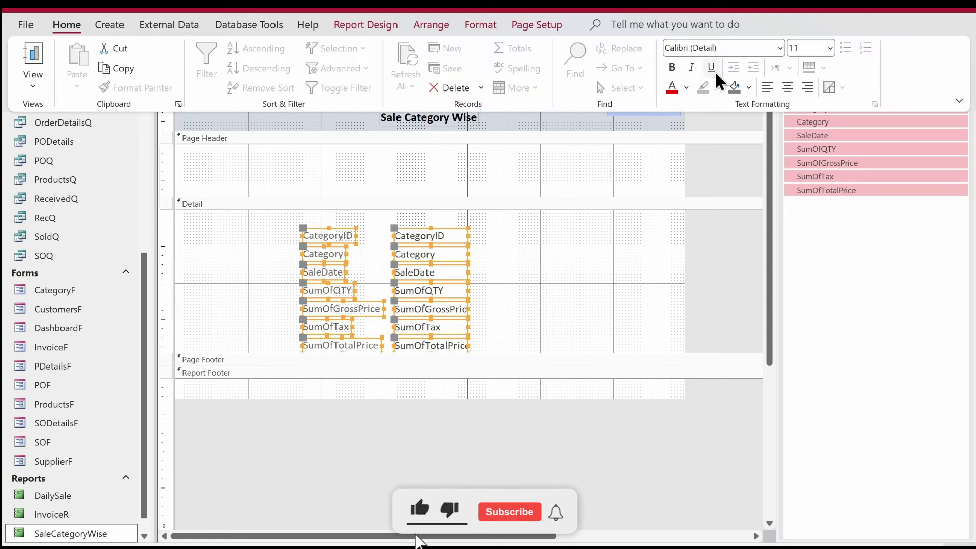
left_click(686, 89)
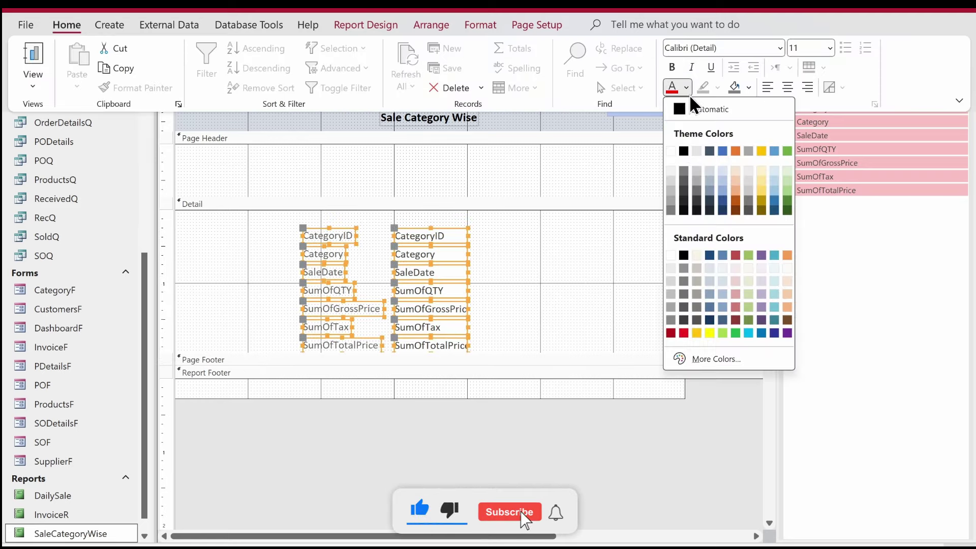
left_click(683, 150)
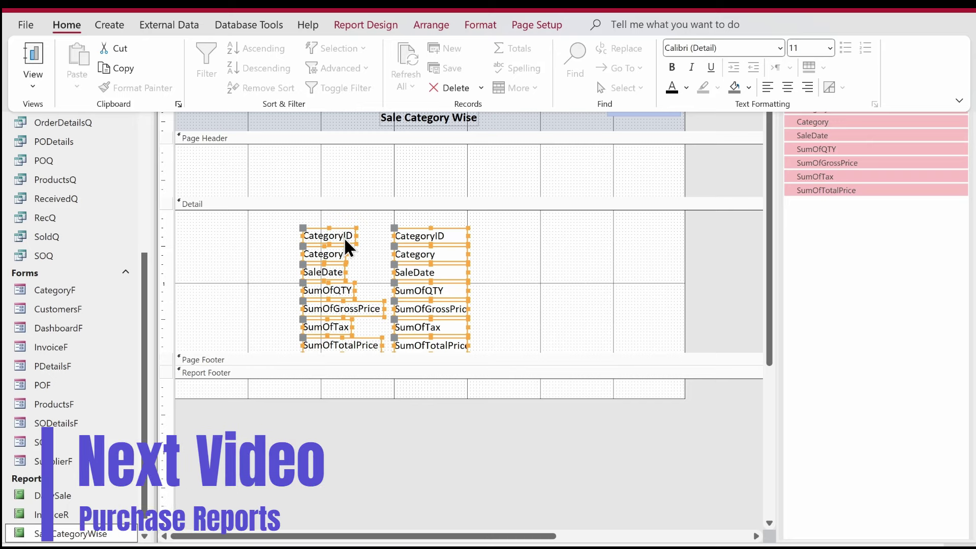
Remove the existing expression sort from the report's grouping and sorting, and add a group on CategoryID
left_click(340, 26)
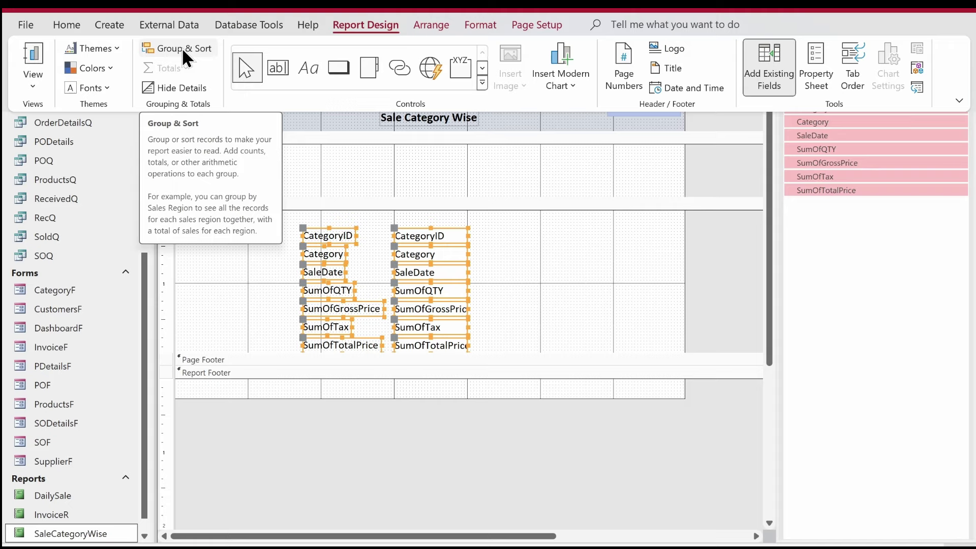
left_click(183, 49)
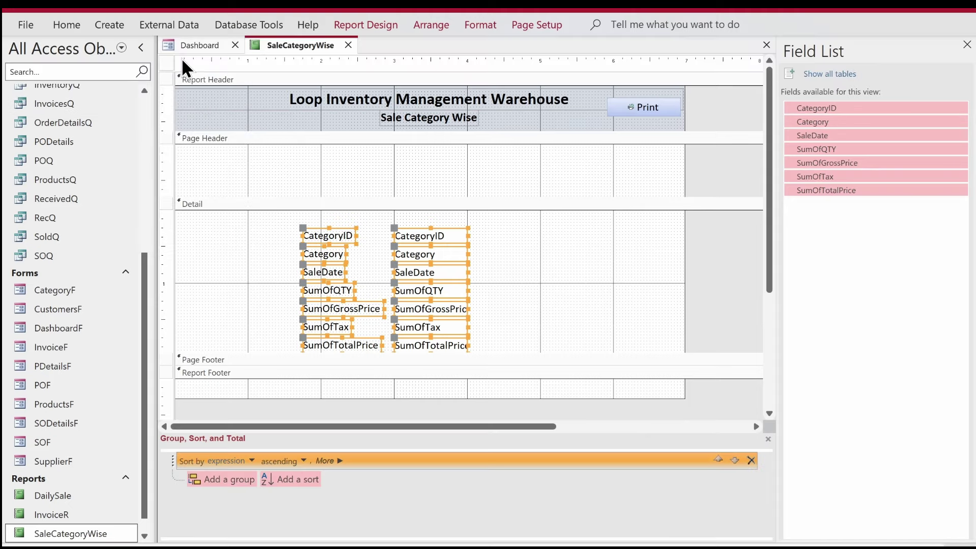
left_click(750, 460)
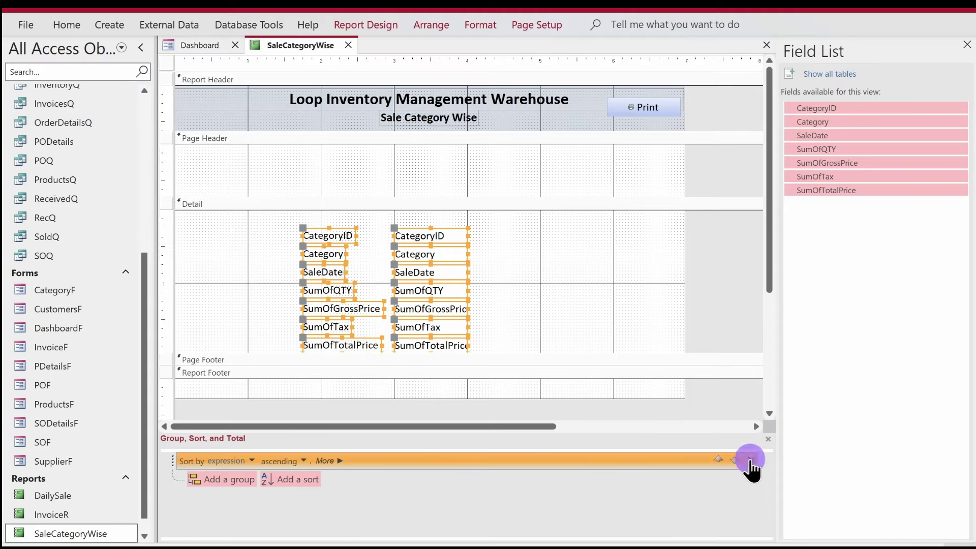
left_click(437, 496)
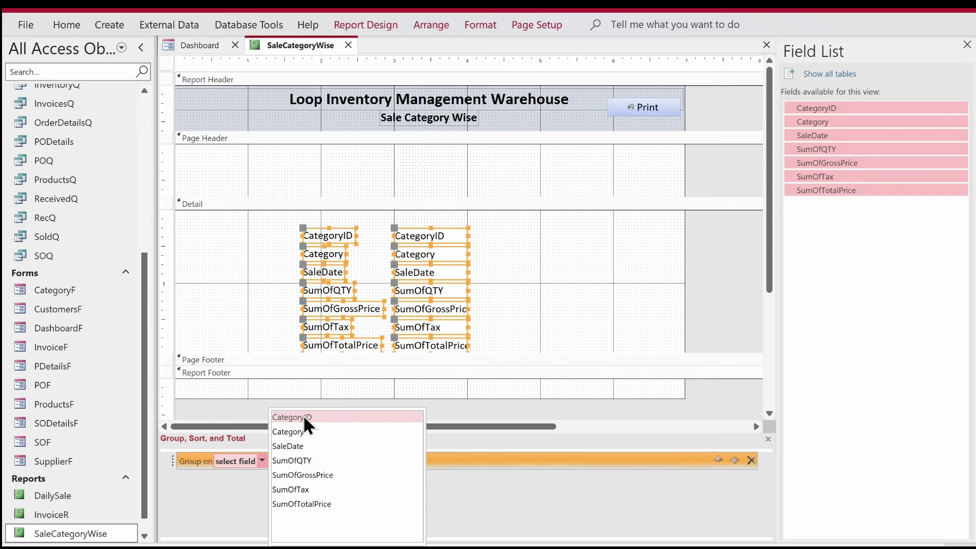
left_click(302, 417)
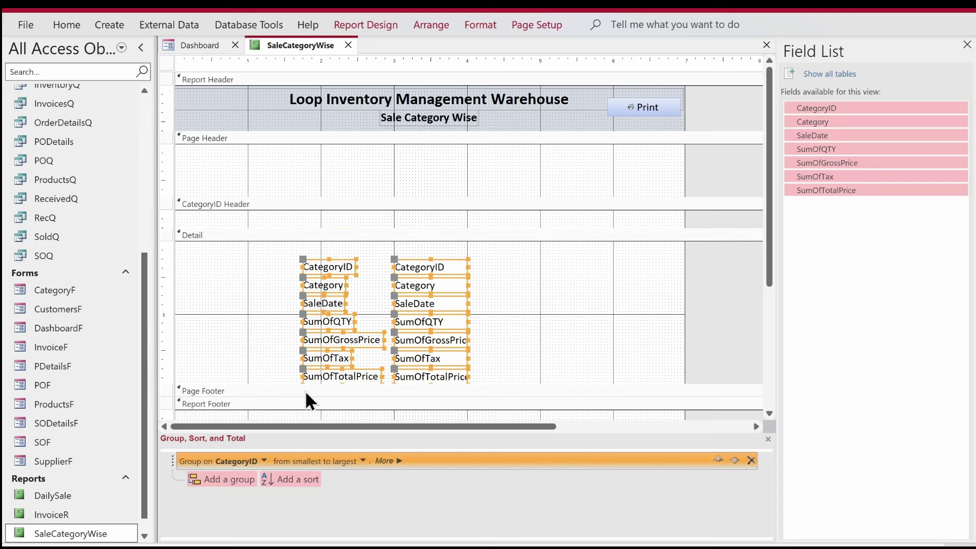
Enlarge the CategoryID Header to hold the CategoryID and Category controls moved from Detail, and shrink the Page Header
left_click_drag(340, 226, 338, 251)
left_click_drag(495, 282, 233, 233)
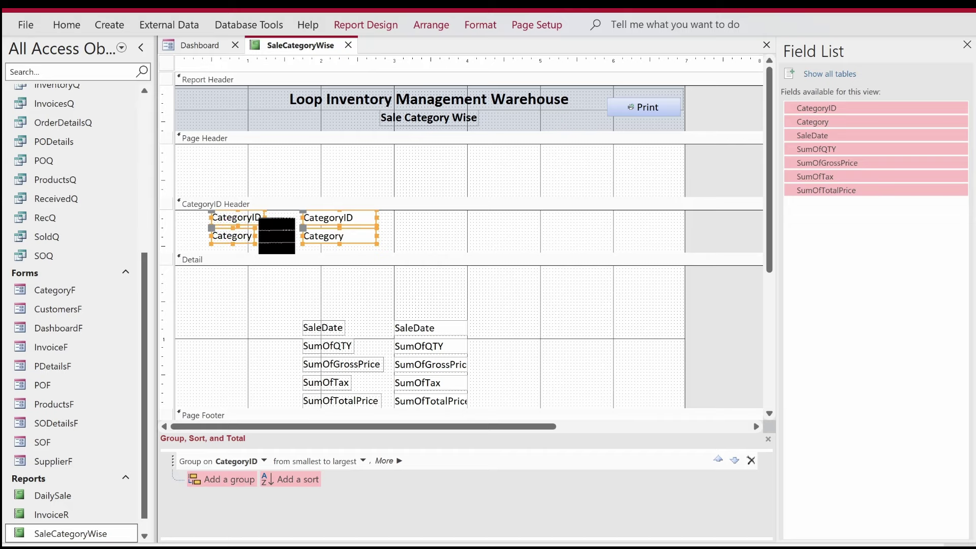
left_click_drag(416, 198, 413, 160)
Arrange the SaleDate, SumOfQTY, SumOfGrossPrice, SumOfTax and SumOfTotalPrice controls in a tabular layout
left_click_drag(504, 262, 275, 373)
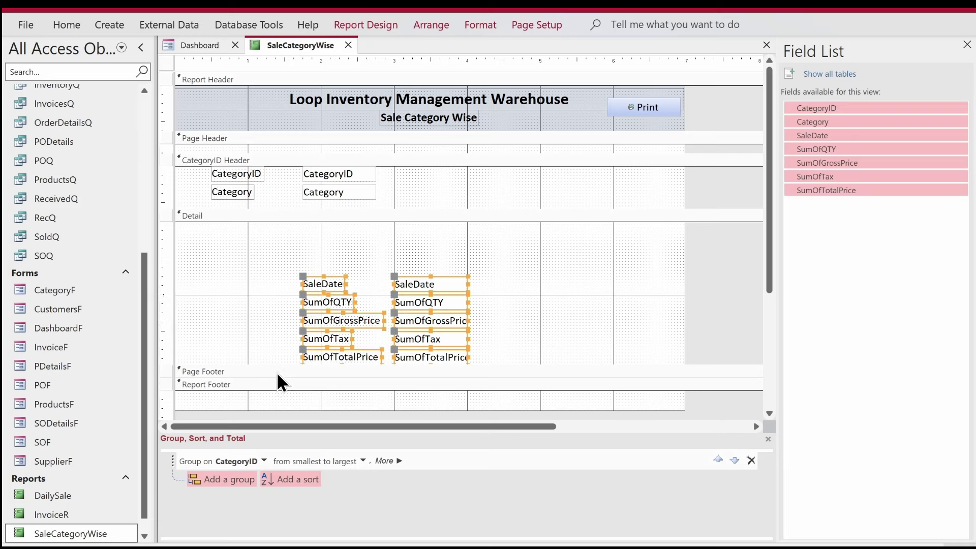
right_click(320, 351)
mouse_move(389, 299)
left_click(478, 299)
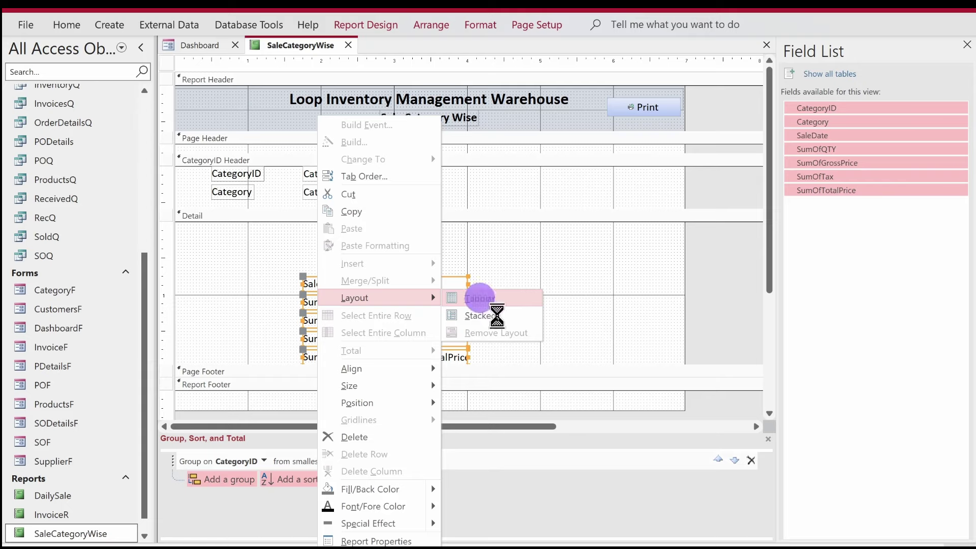
Close the Field List, shift the tabular columns to start near the 1-inch mark, and raise the Detail text boxes to the section's upper edge
left_click(967, 45)
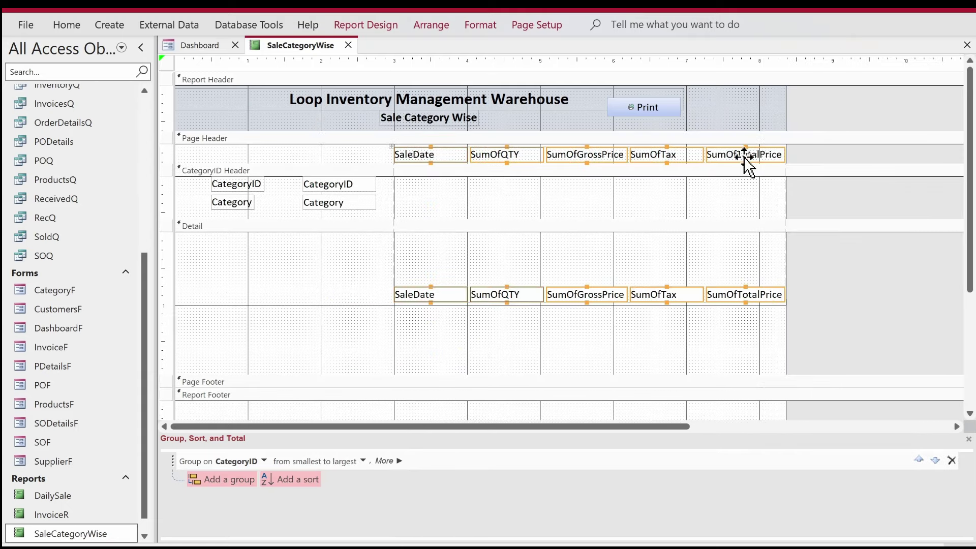
left_click_drag(747, 164, 596, 173)
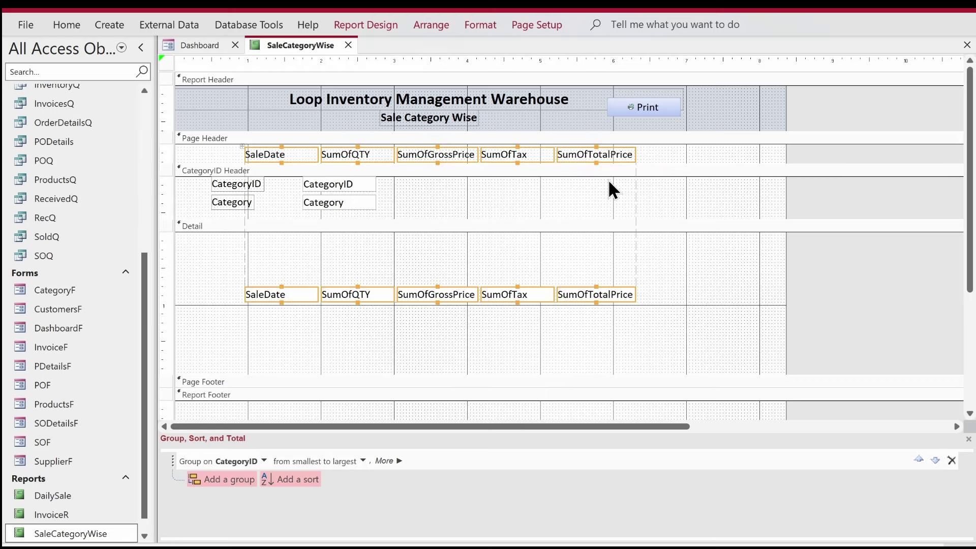
left_click_drag(736, 274, 295, 250)
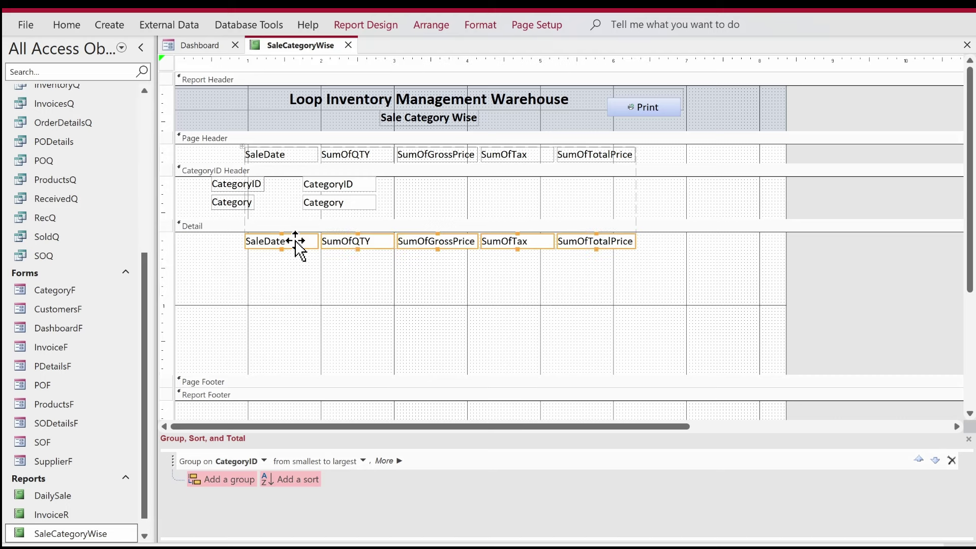
Delete the CategoryID and Category labels from the CategoryID Header, keeping their text boxes
left_click(220, 181)
left_click_drag(205, 181, 224, 204)
key("Delete")
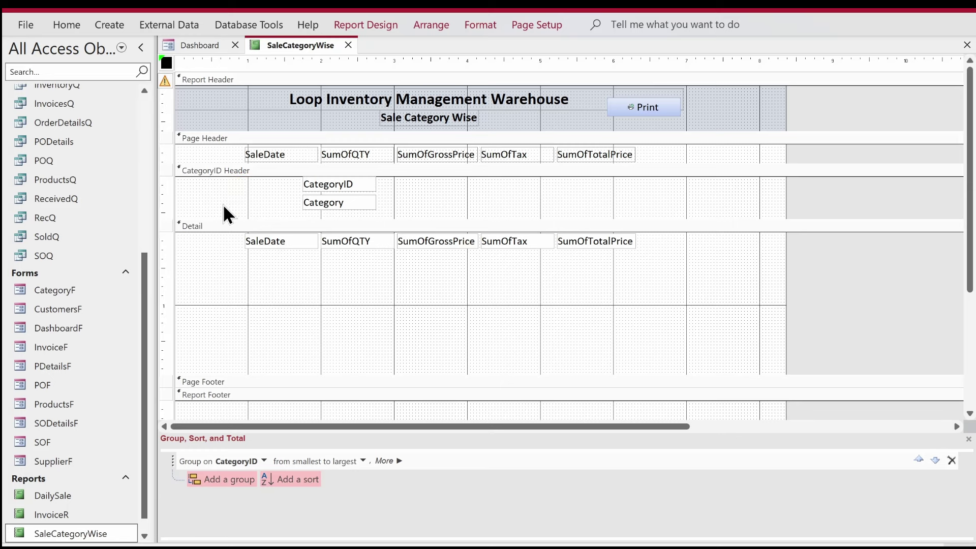
Collapse the CategoryID text box in the CategoryID Header to almost no height and set its Visible property to No
left_click(361, 184)
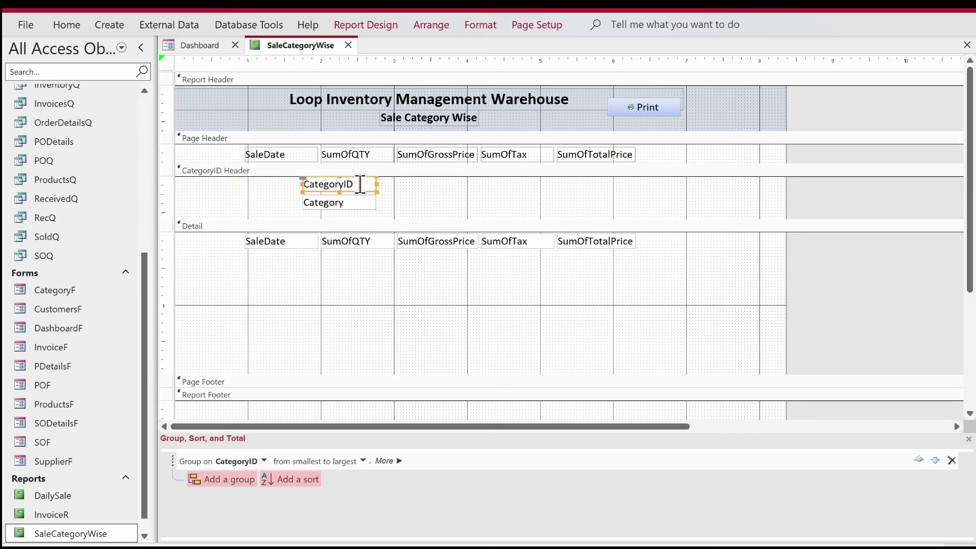
left_click_drag(339, 191, 341, 178)
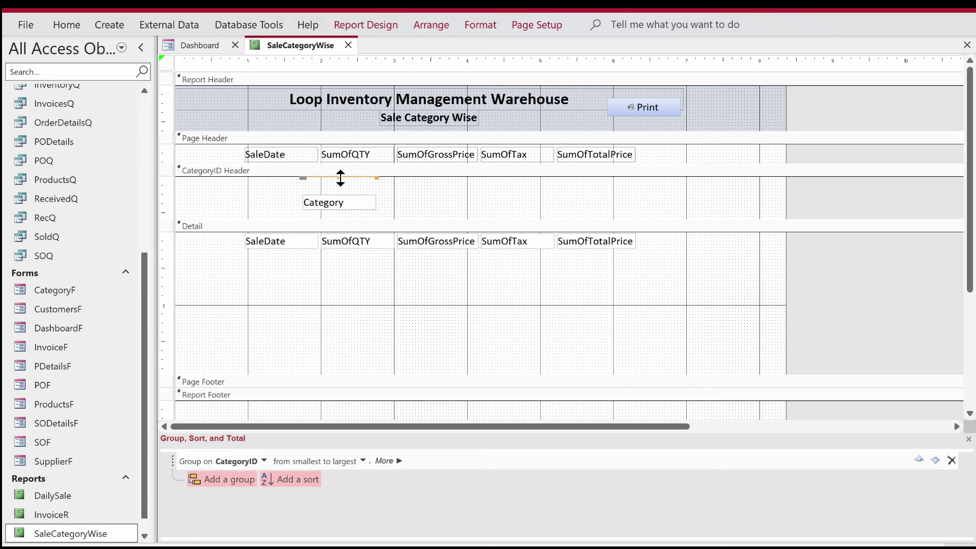
left_click(362, 25)
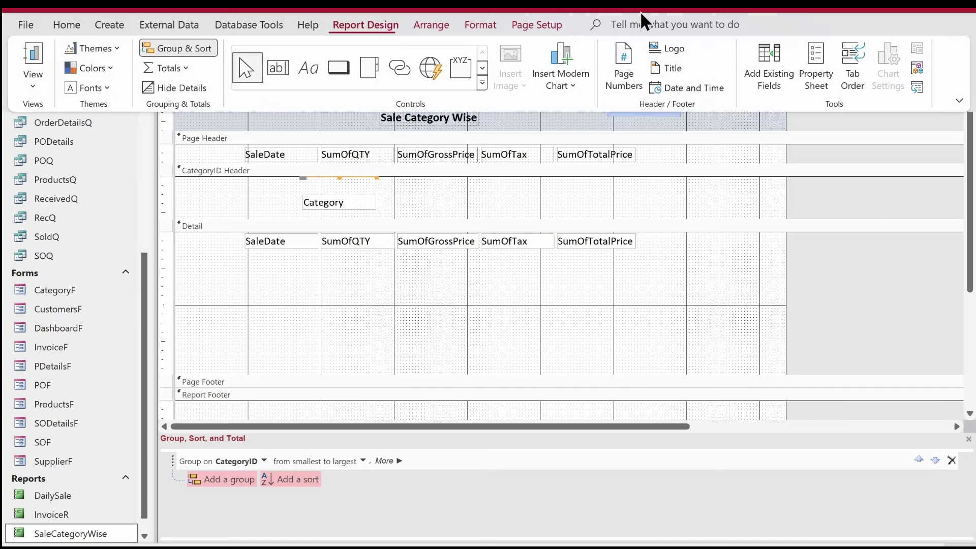
left_click(828, 66)
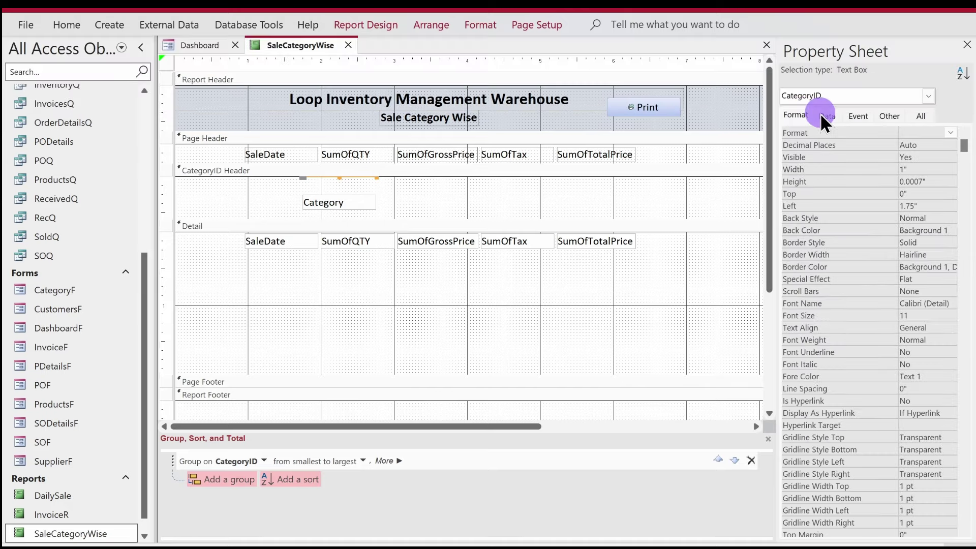
double_click(927, 157)
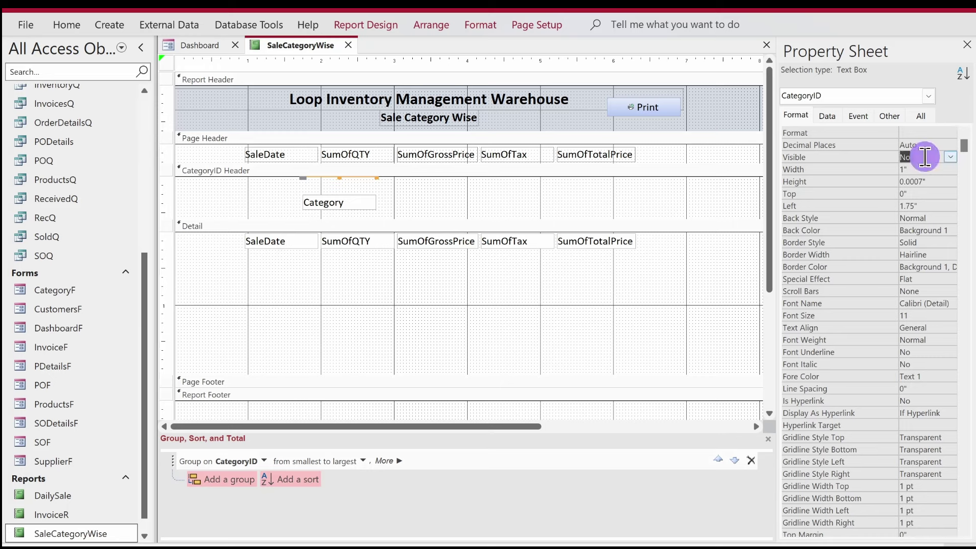
Move the Category text box to 0.25" from the report's left edge, format it 14 pt bold, and widen it to about 4.125"
left_click_drag(359, 203, 246, 193)
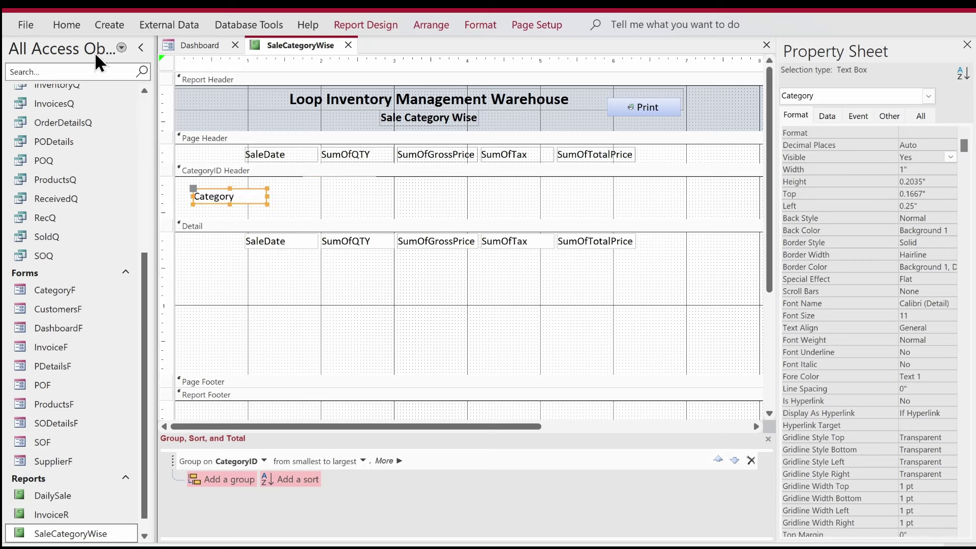
left_click(77, 26)
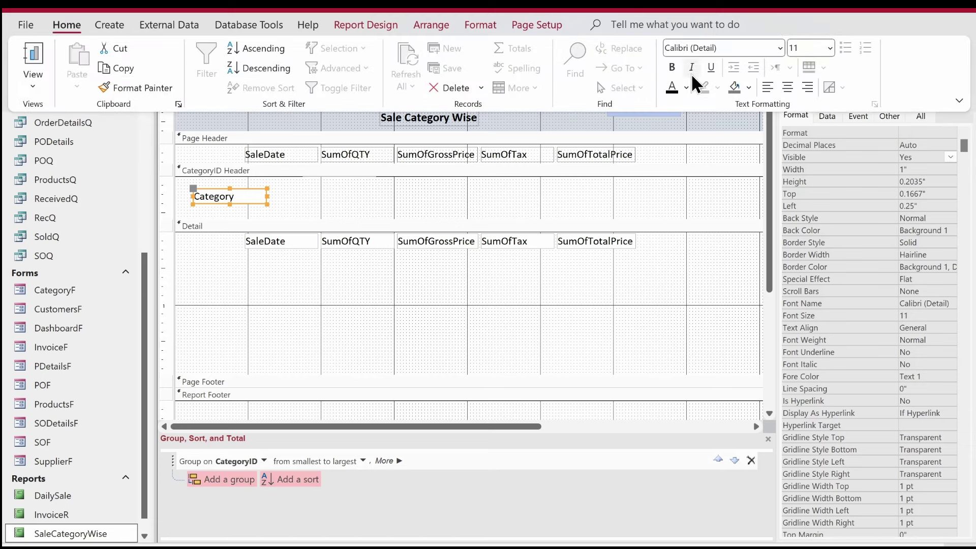
left_click(827, 48)
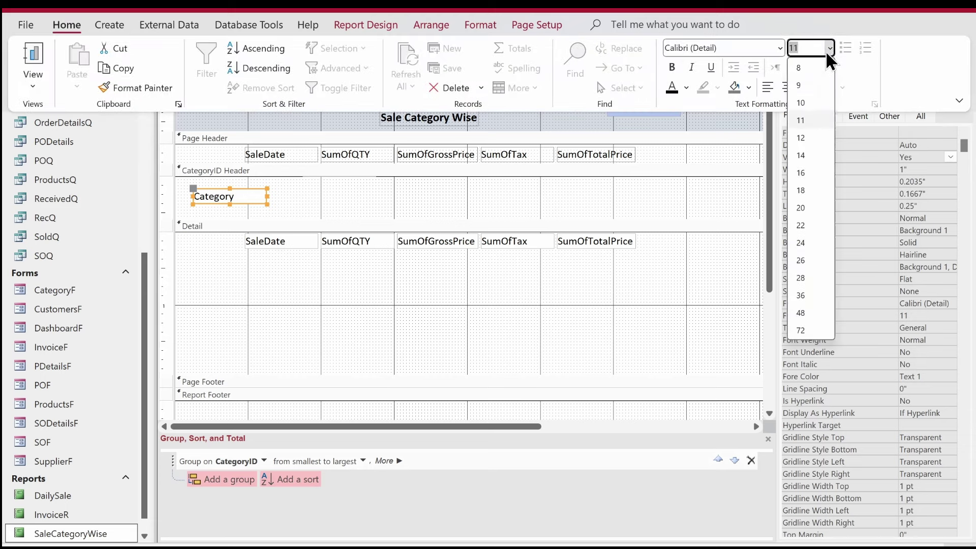
left_click(801, 155)
double_click(265, 204)
key("ctrl+b")
left_click_drag(267, 199, 495, 208)
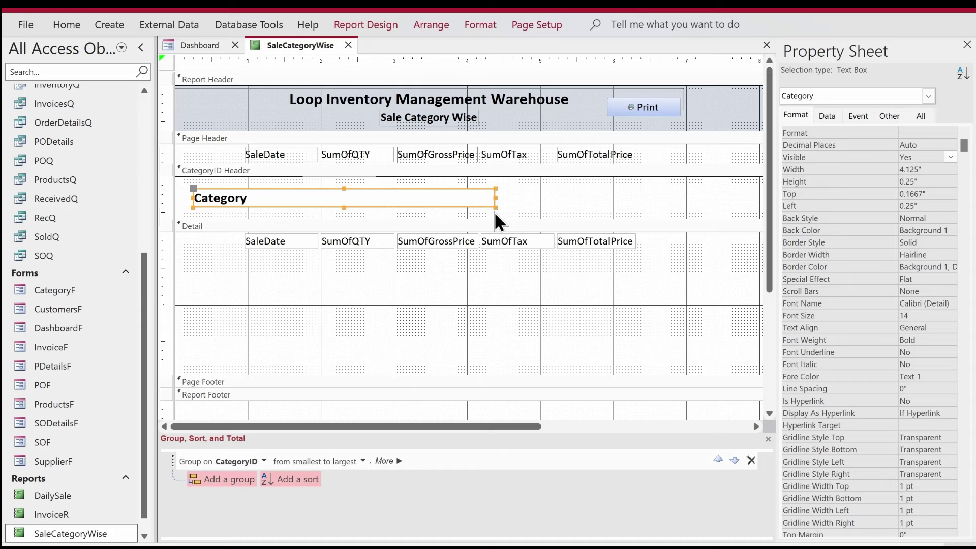
Give all five Detail text boxes a transparent outline and set their height to 0.3"
left_click_drag(679, 244, 278, 236)
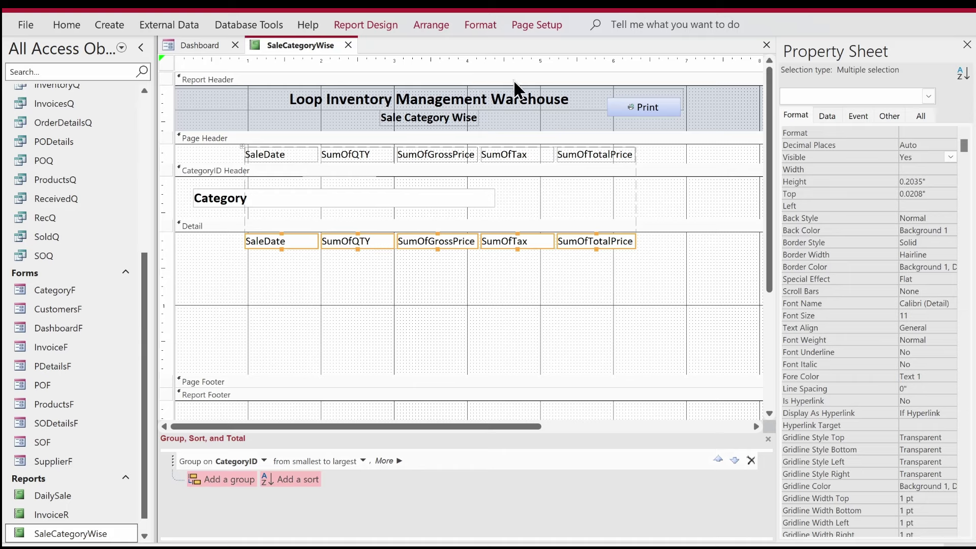
left_click(472, 25)
left_click(743, 67)
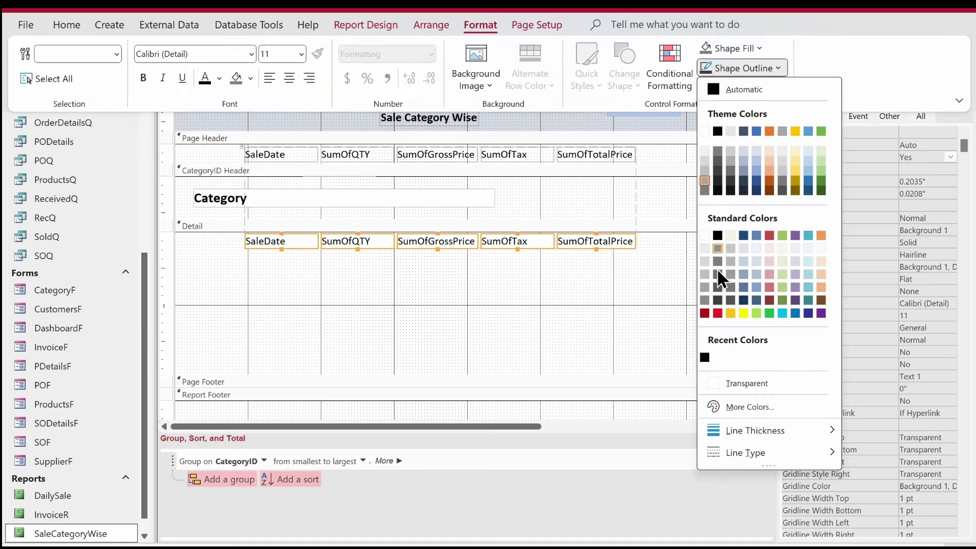
left_click(740, 382)
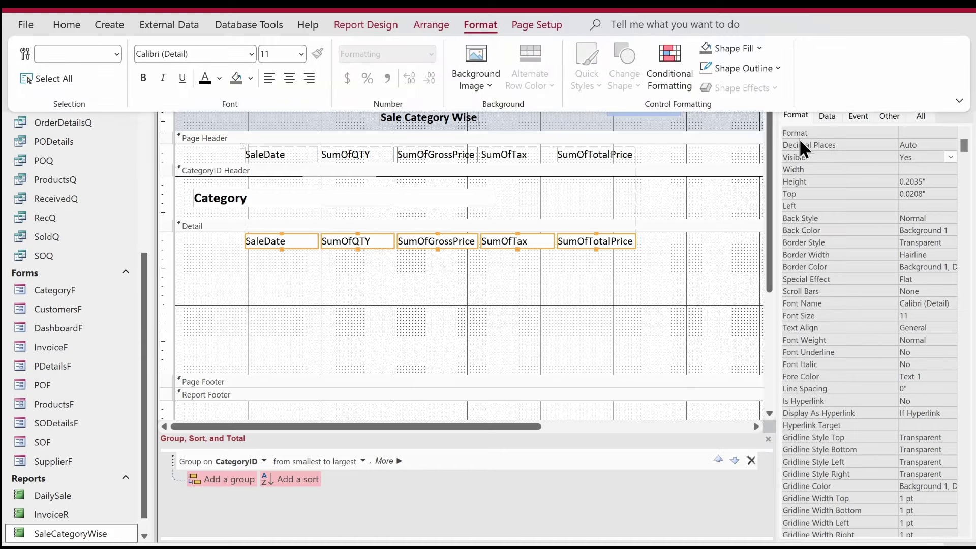
left_click(919, 179)
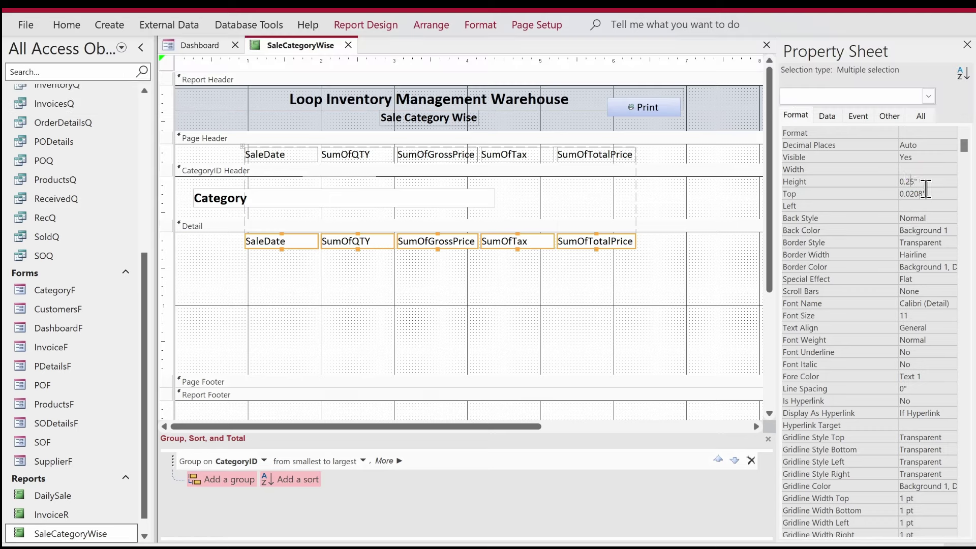
type("3")
key("Return")
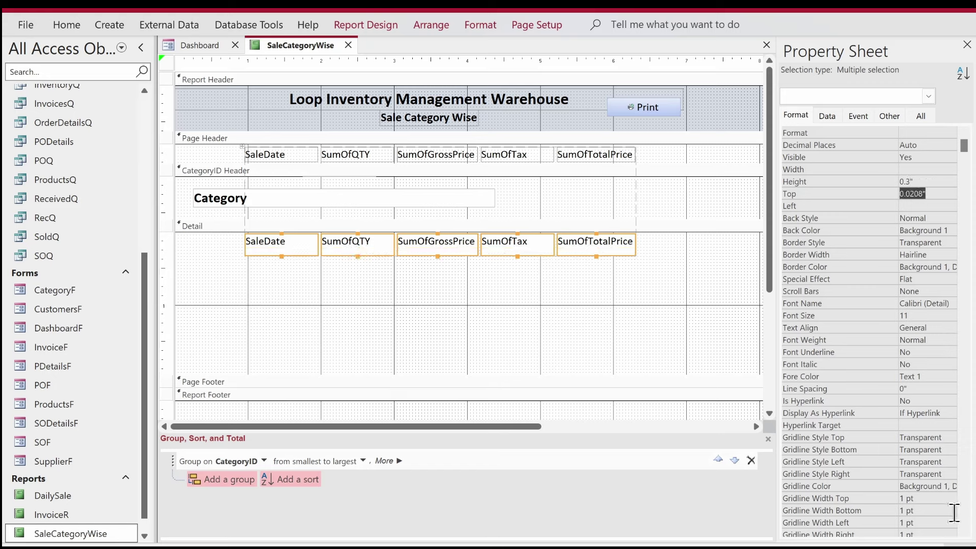
Set the top margin of the Detail text boxes to 0.05" and close the Property Sheet
left_click(963, 535)
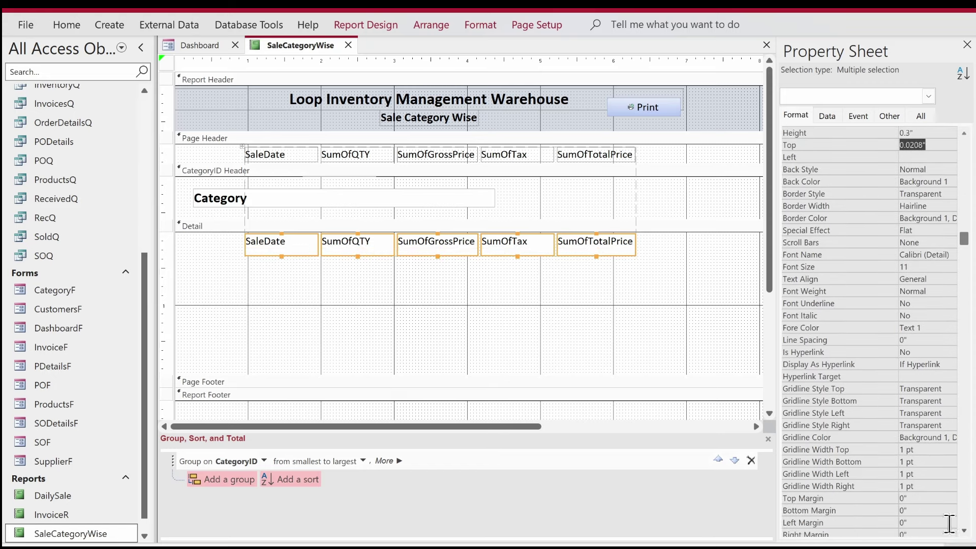
left_click(864, 499)
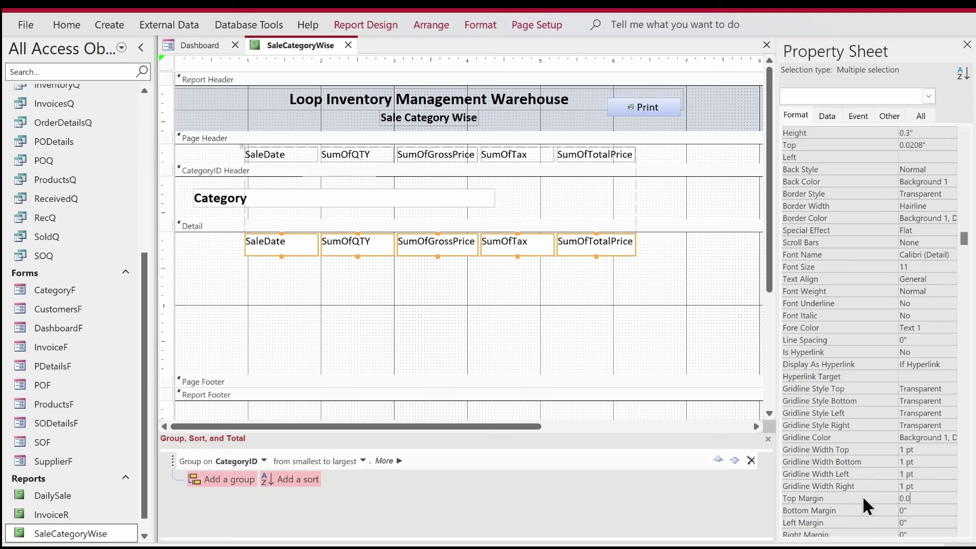
key("Return")
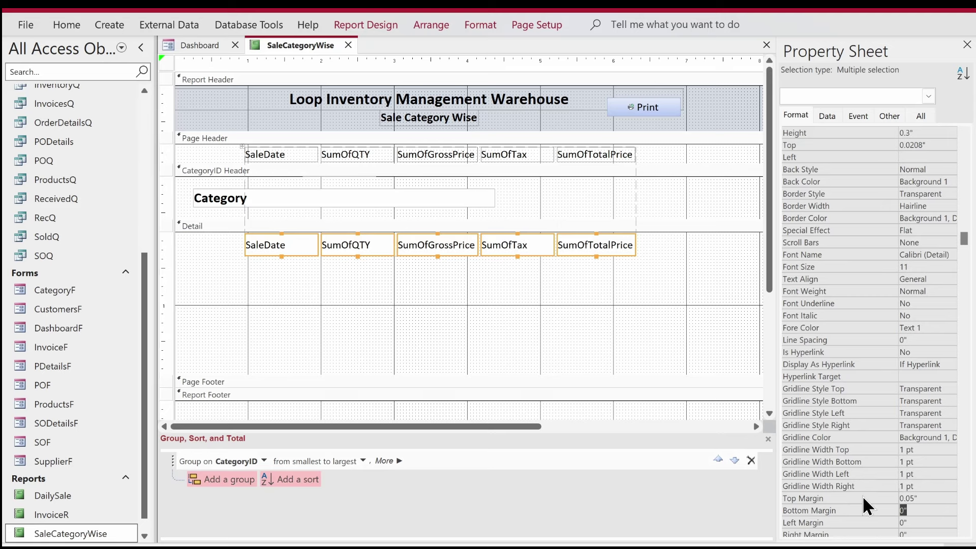
left_click(734, 328)
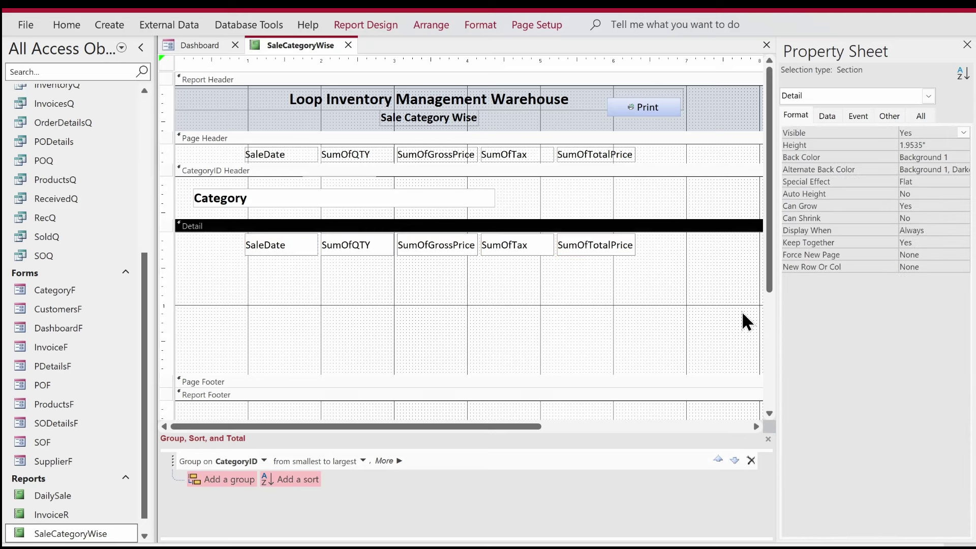
left_click(966, 46)
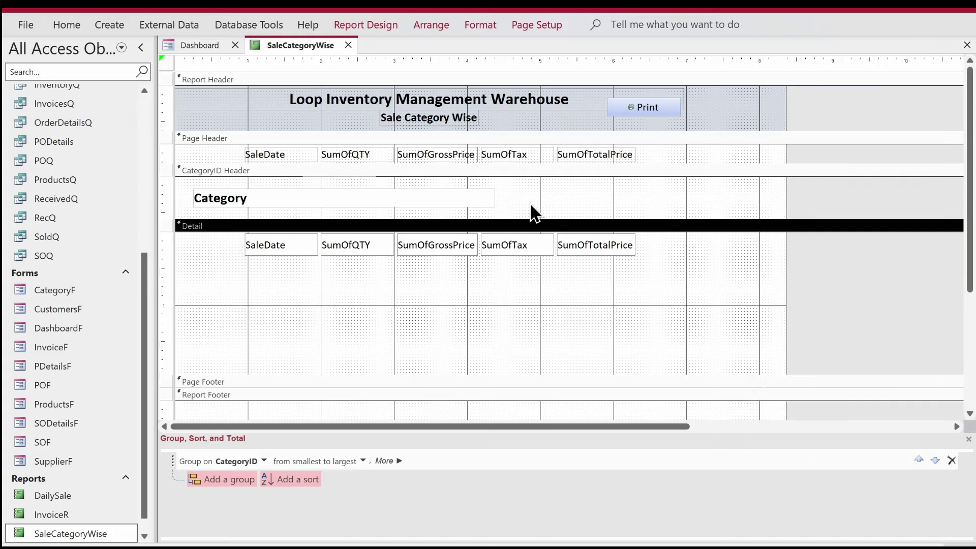
Tighten the CategoryID Header around the raised Category text box, and widen the SaleDate column to about the 2.4-inch mark
left_click(478, 198)
left_click_drag(478, 197, 503, 204)
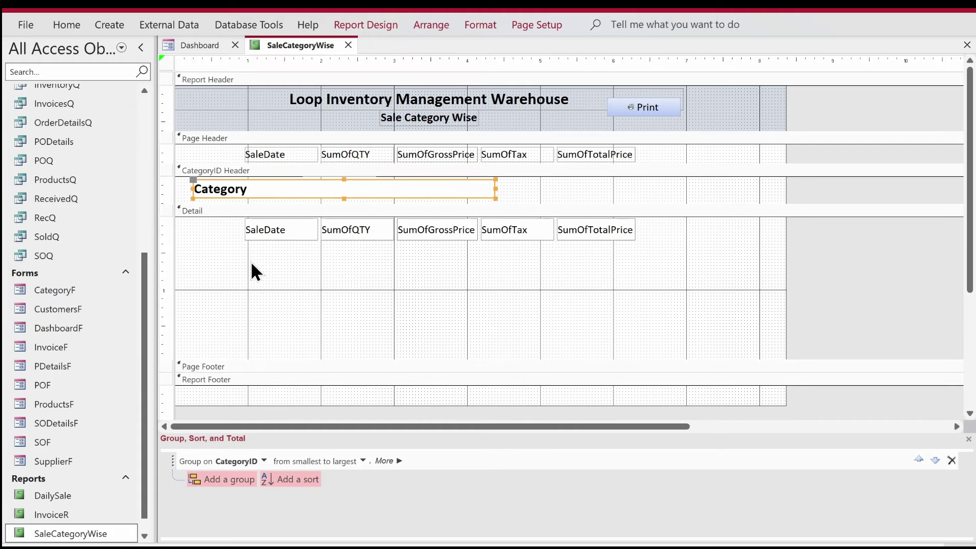
left_click(311, 228)
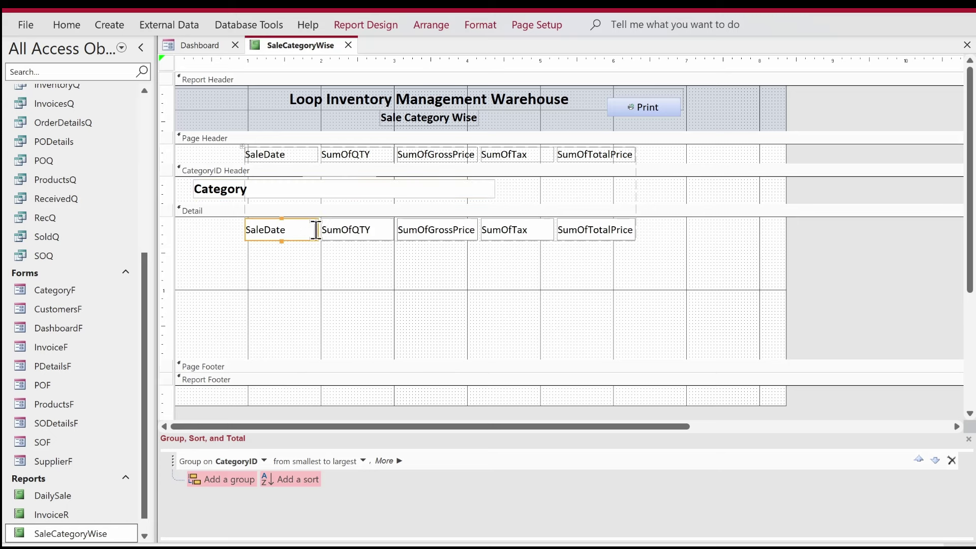
left_click_drag(315, 230, 351, 231)
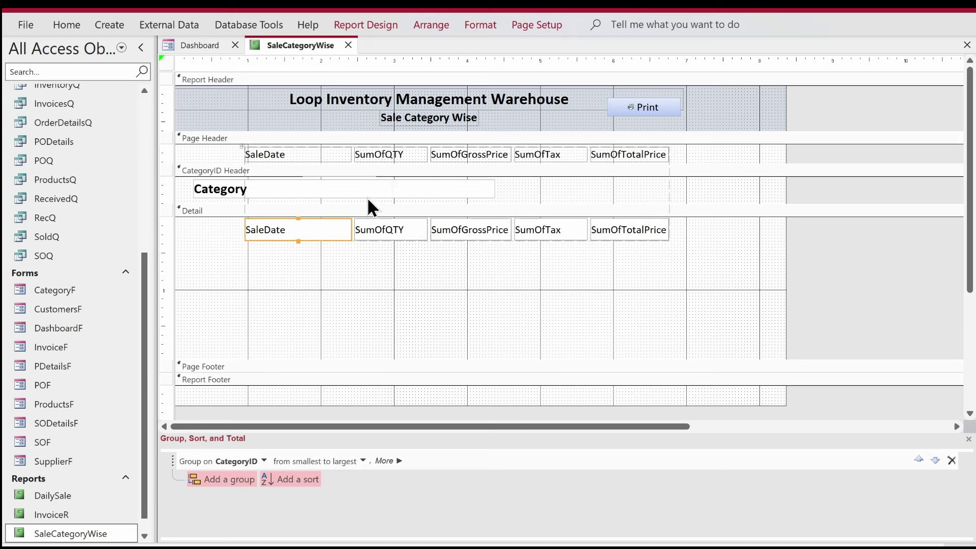
Rename the SumOfQTY and SumOfGrossPrice labels in the Page Header to "QTY Sold" and "Gross Price"
left_click(379, 154)
left_click(401, 155)
double_click(370, 154)
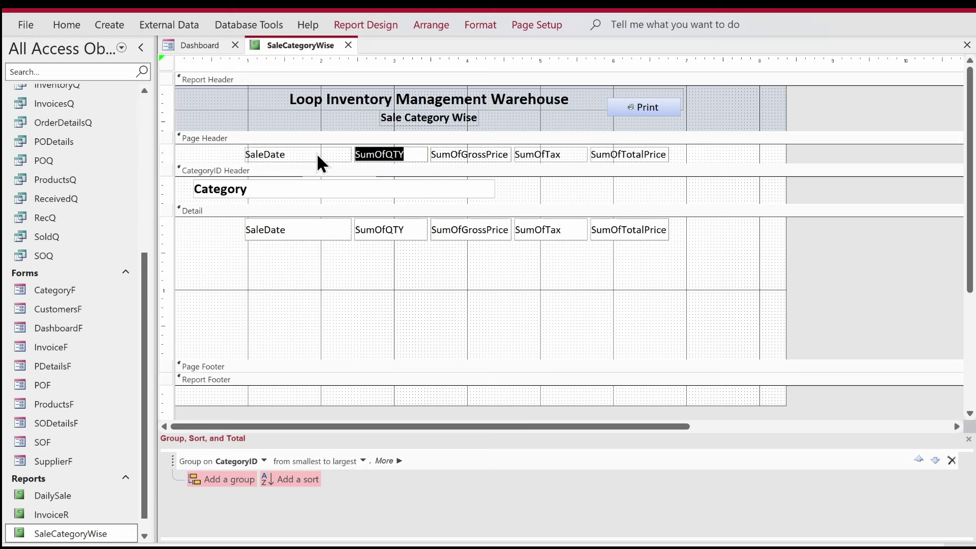
type("QTY Sold")
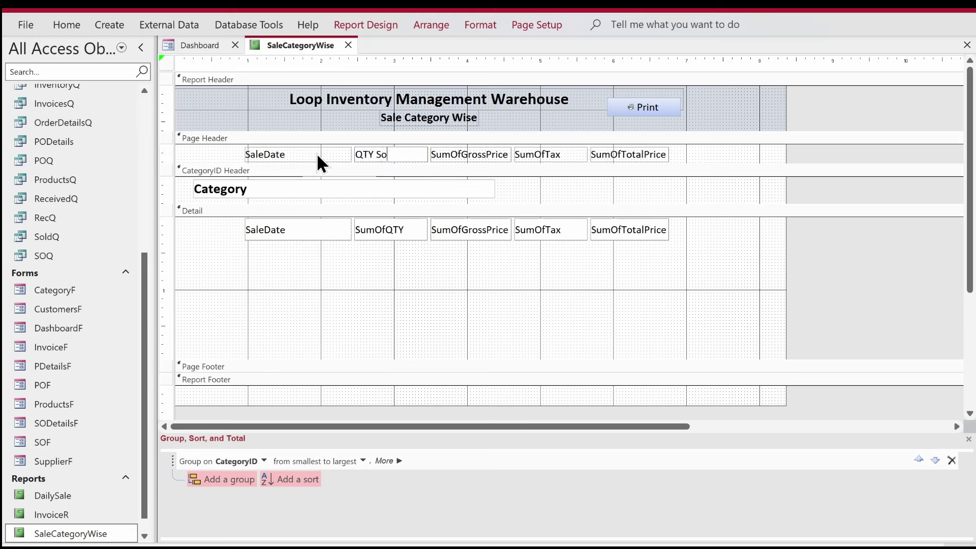
left_click(473, 154)
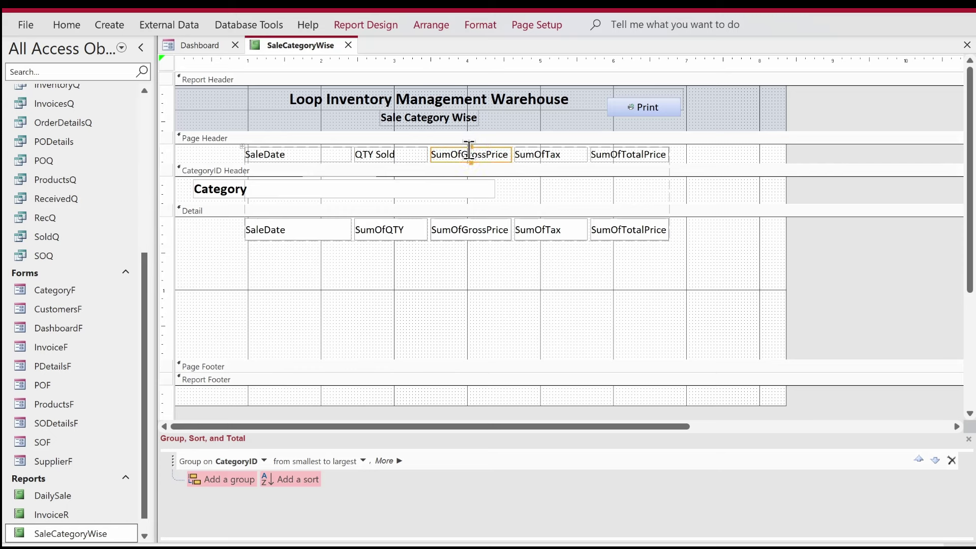
double_click(466, 154)
type("Gros")
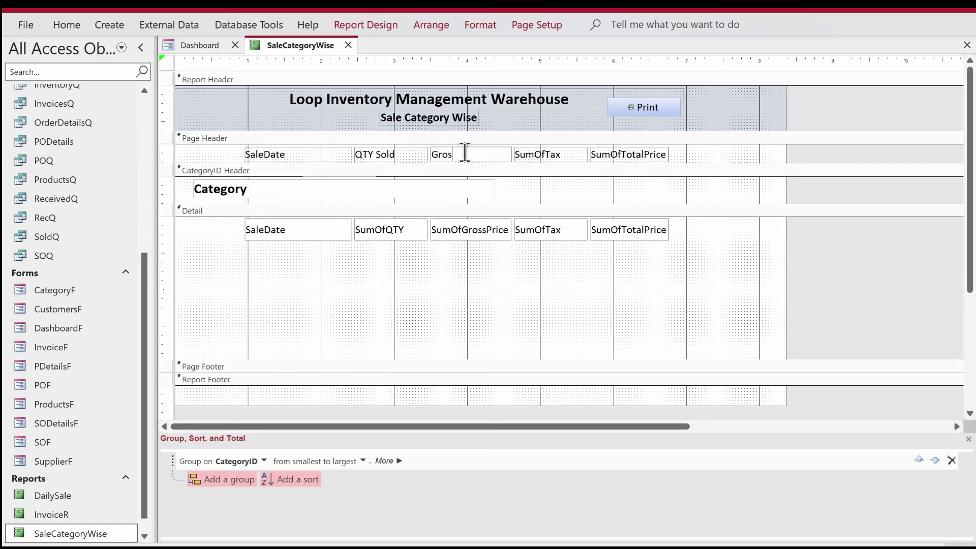
type("s Price")
Rename the SumOfTax and SumOfTotalPrice labels in the Page Header to "Tax" and "Revenue"
left_click(544, 156)
left_click(545, 155)
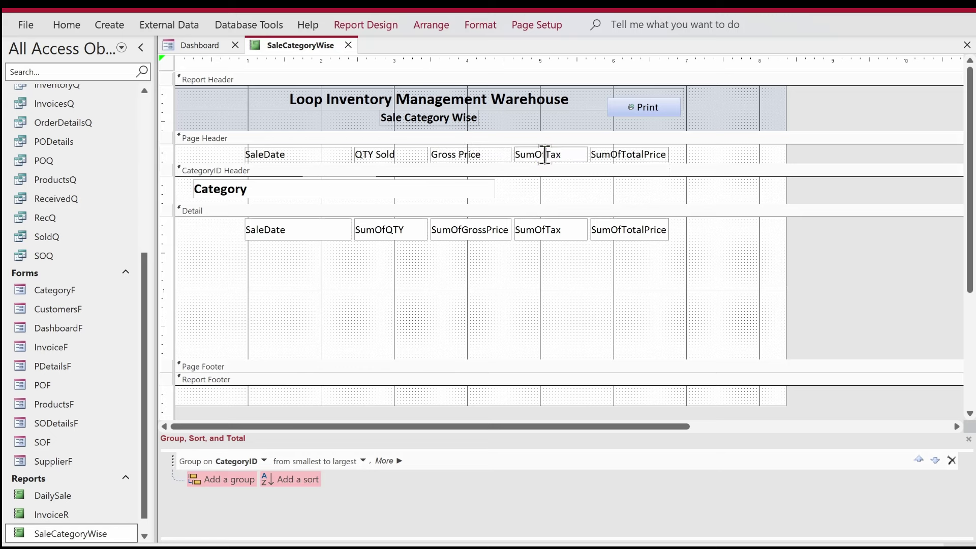
key("BackSpace")
key("BackSpace")
key("BackSpace")
key("BackSpace")
key("BackSpace")
left_click(589, 156)
double_click(617, 157)
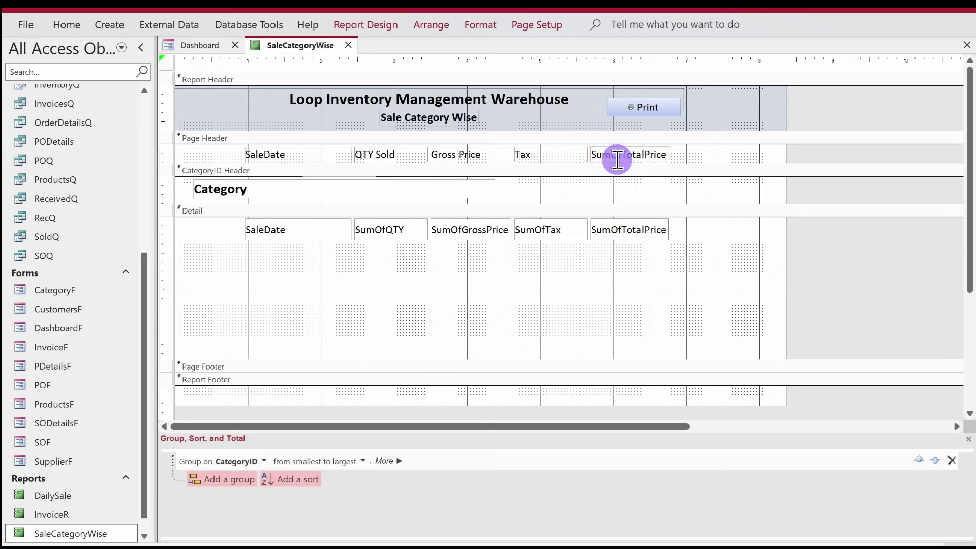
type("Revenue")
key("Return")
Center the text of the QTY Sold, Gross Price, Tax and Revenue labels and their Detail text boxes
left_click_drag(691, 220, 364, 149)
left_click(338, 190, "shift")
left_click(58, 29)
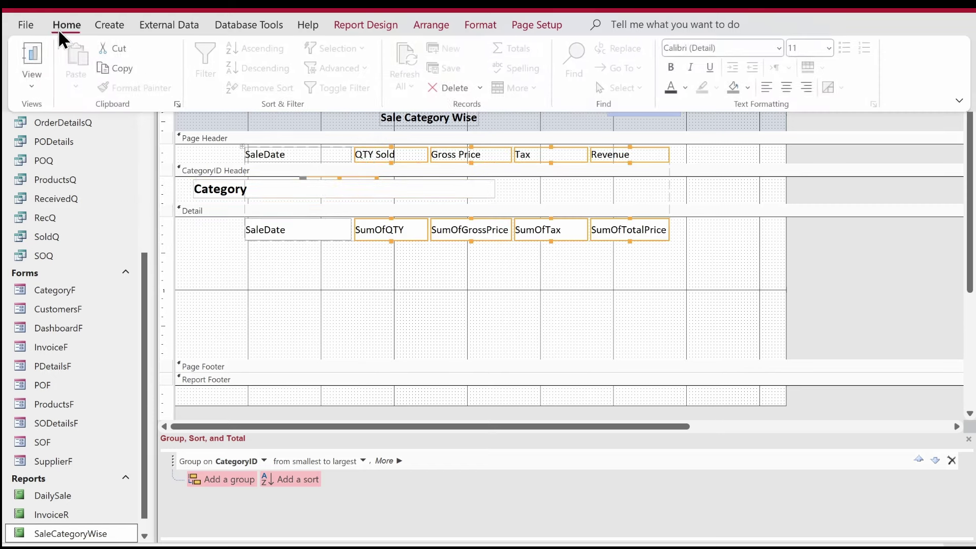
left_click(787, 87)
Set the SumOfQTY, SumOfGrossPrice, SumOfTax and SumOfTotalPrice text boxes in Detail to Standard format with 1 decimal place
left_click_drag(703, 276, 391, 224)
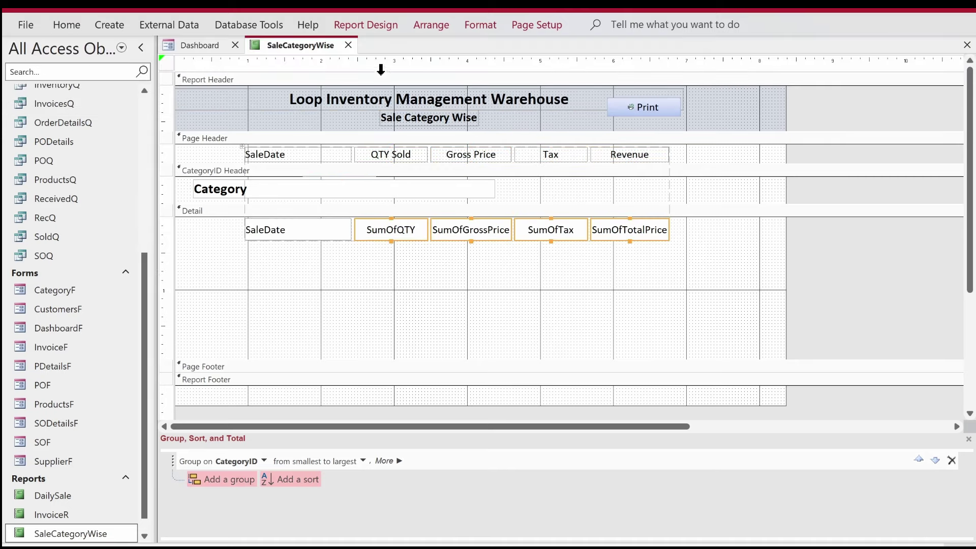
left_click(364, 22)
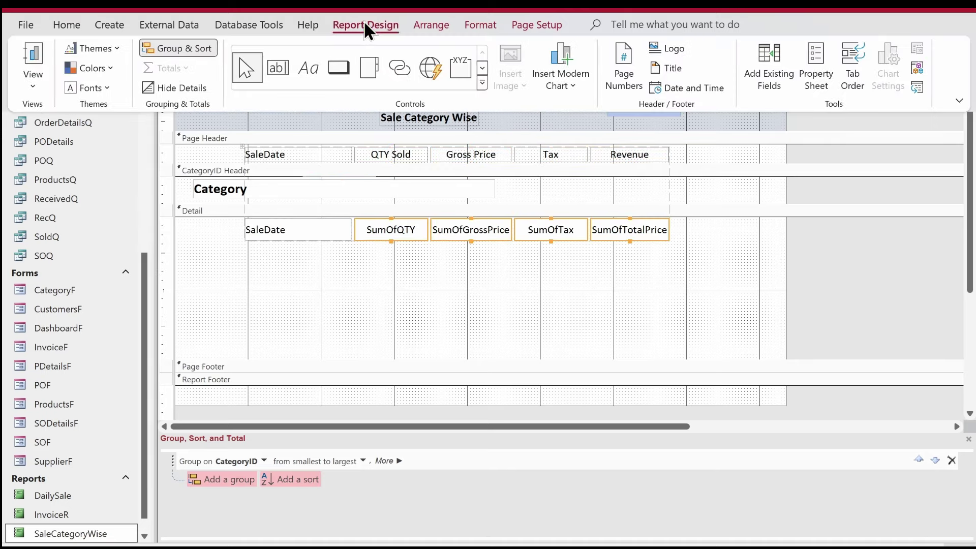
left_click(810, 74)
left_click(908, 136)
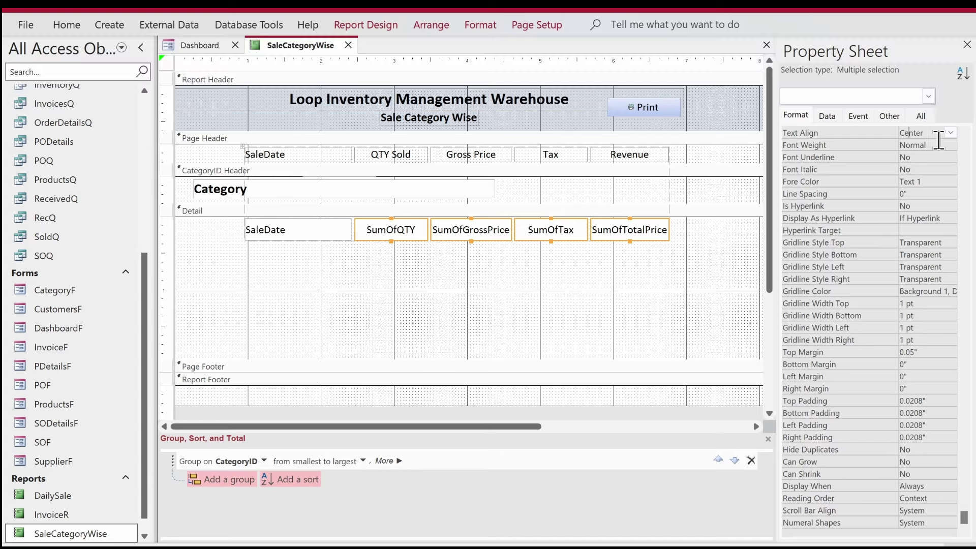
scroll(970, 151, "up", 5)
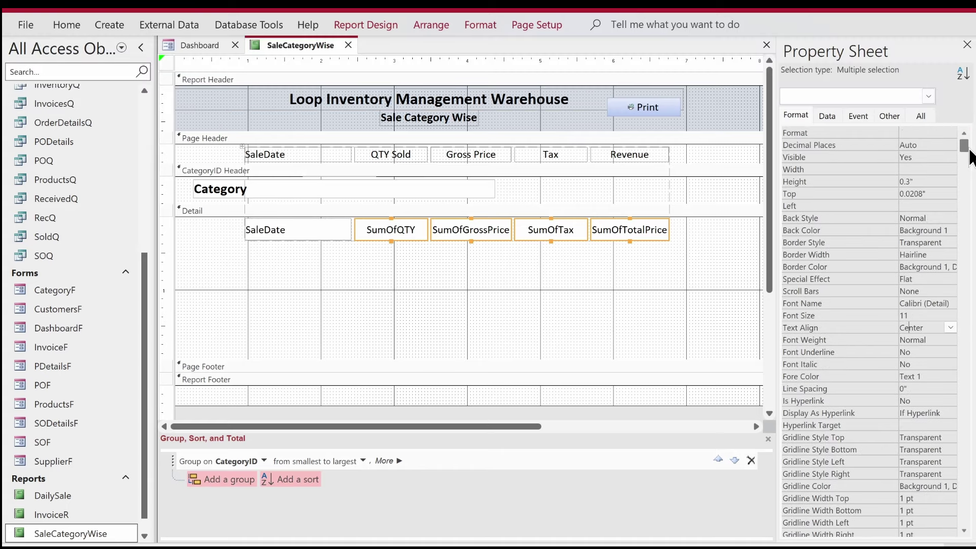
left_click(902, 128)
type("Standard")
key("Return")
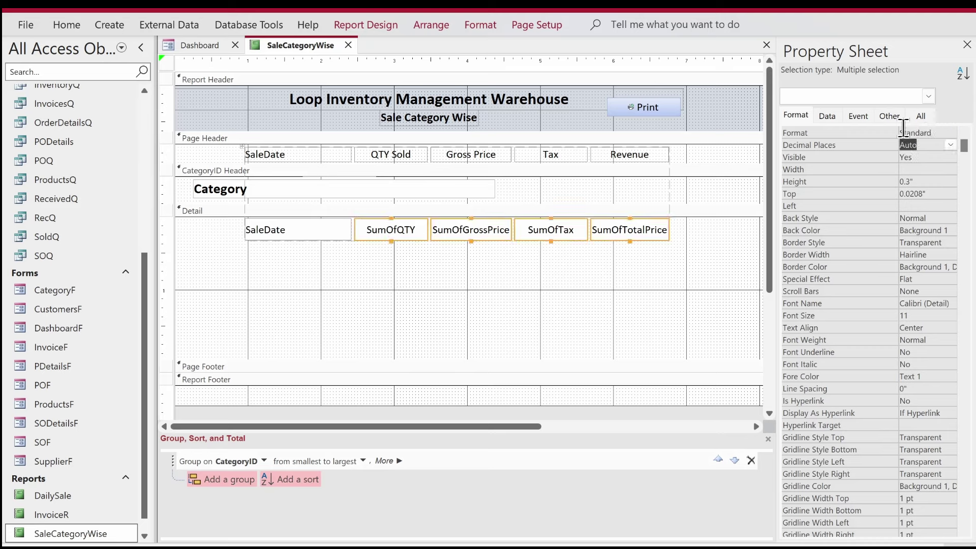
type("1")
key("Return")
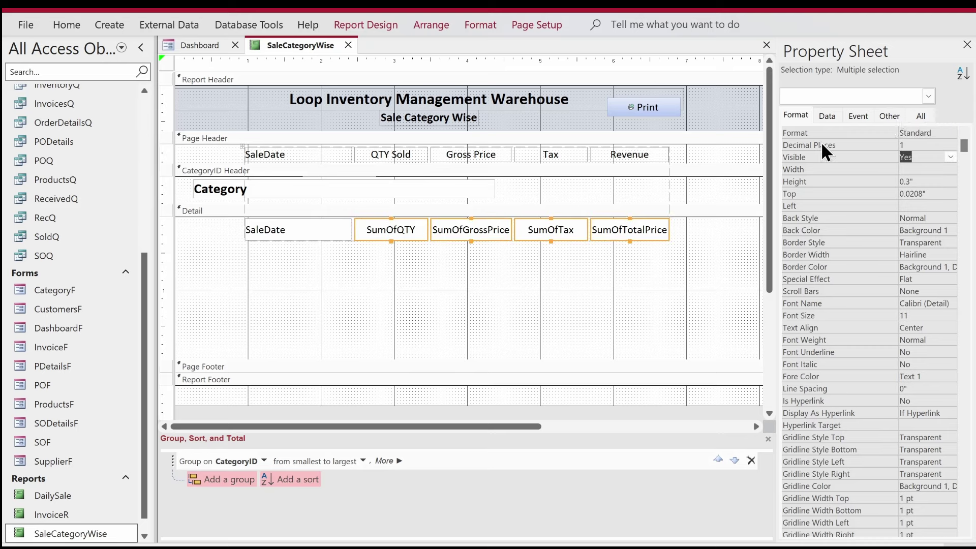
Draw a horizontal line about 5.83 inches wide under the Detail text boxes and set its height to 0
left_click(364, 24)
left_click(484, 65)
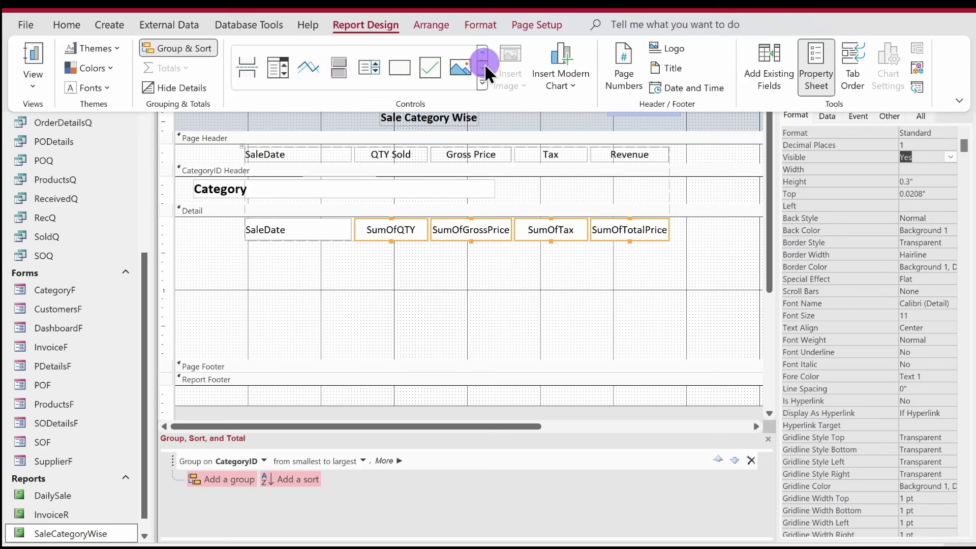
left_click(482, 53)
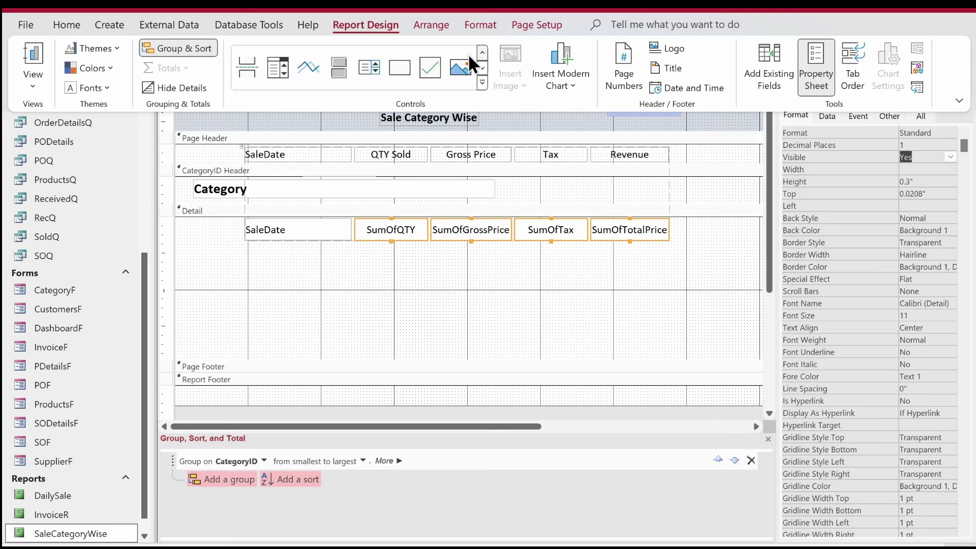
left_click(310, 58)
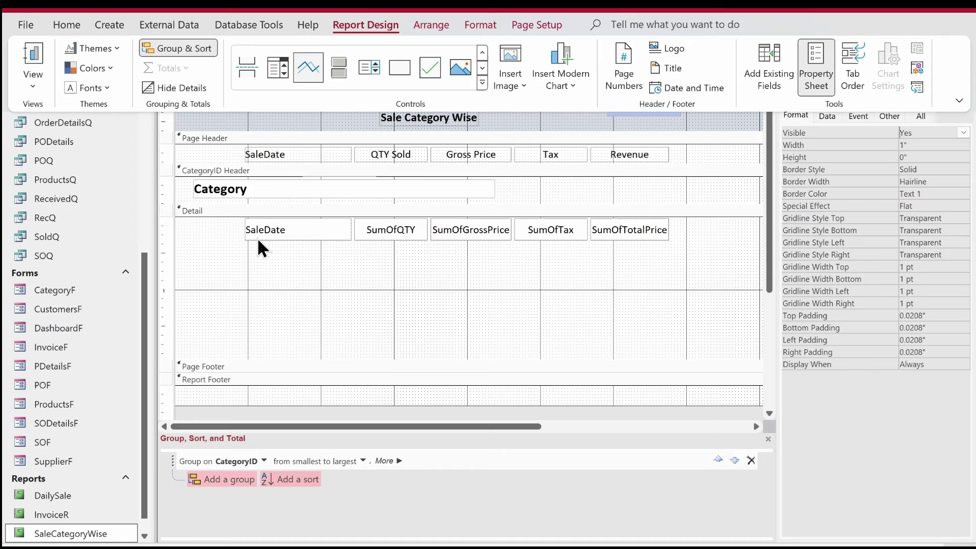
mouse_move(244, 245)
left_mouse_down()
mouse_move(675, 252)
mouse_move(669, 243)
left_mouse_up()
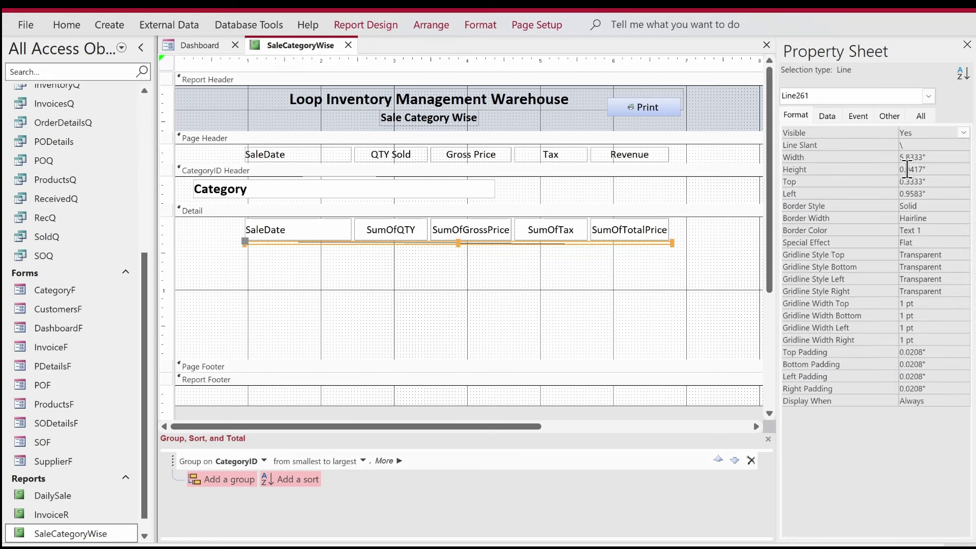
double_click(926, 173)
type("0")
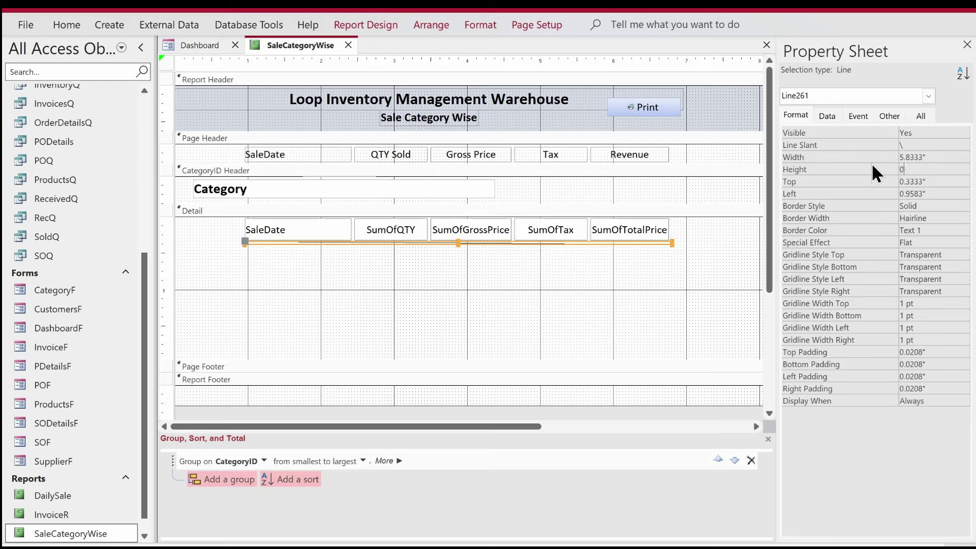
key("Return")
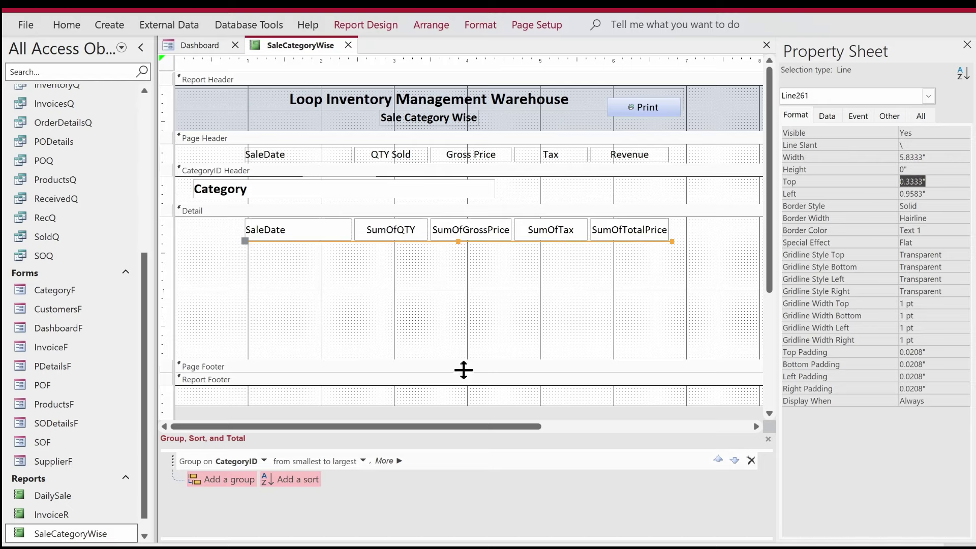
Narrow the report to about 6.96 inches wide and shrink the Detail section to about 0.34 inches high
left_click_drag(407, 426, 534, 426)
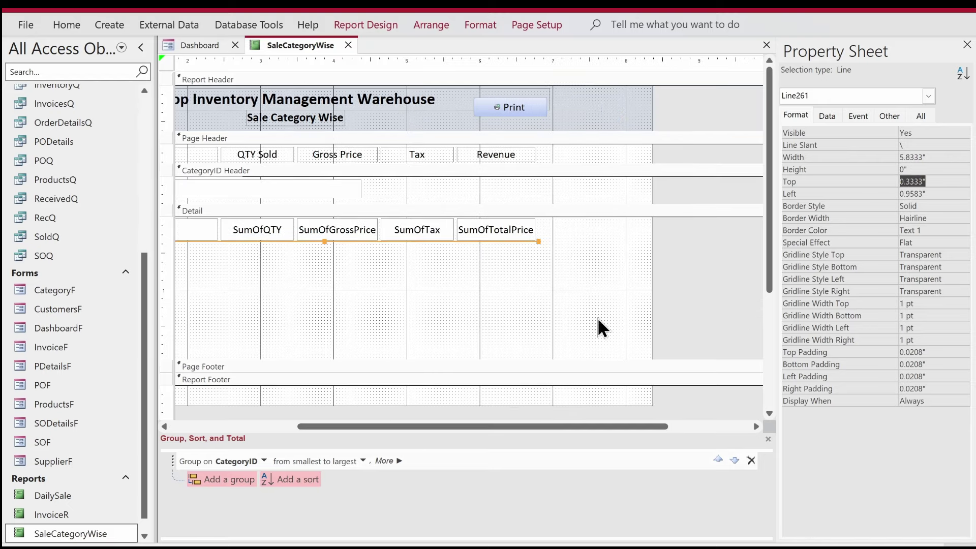
left_click_drag(652, 322, 549, 303)
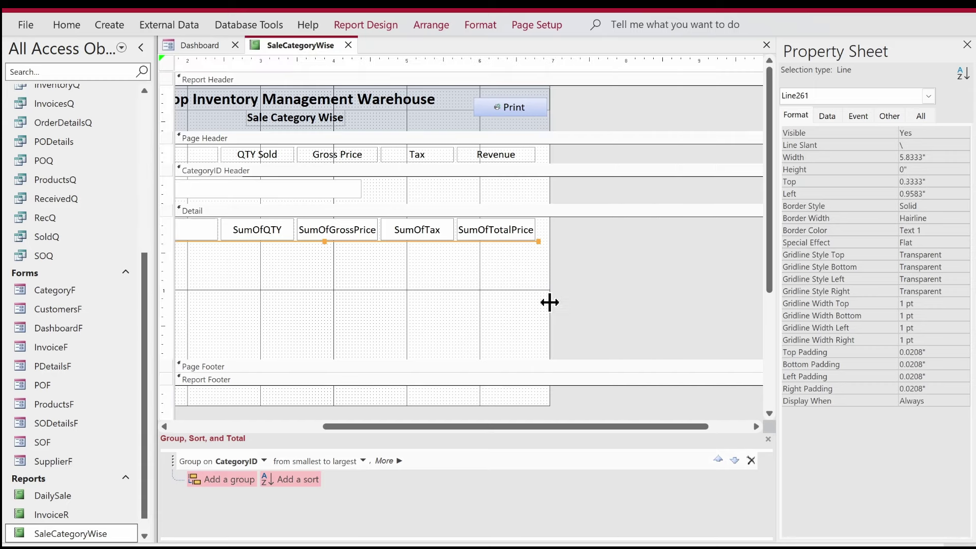
left_click(292, 426)
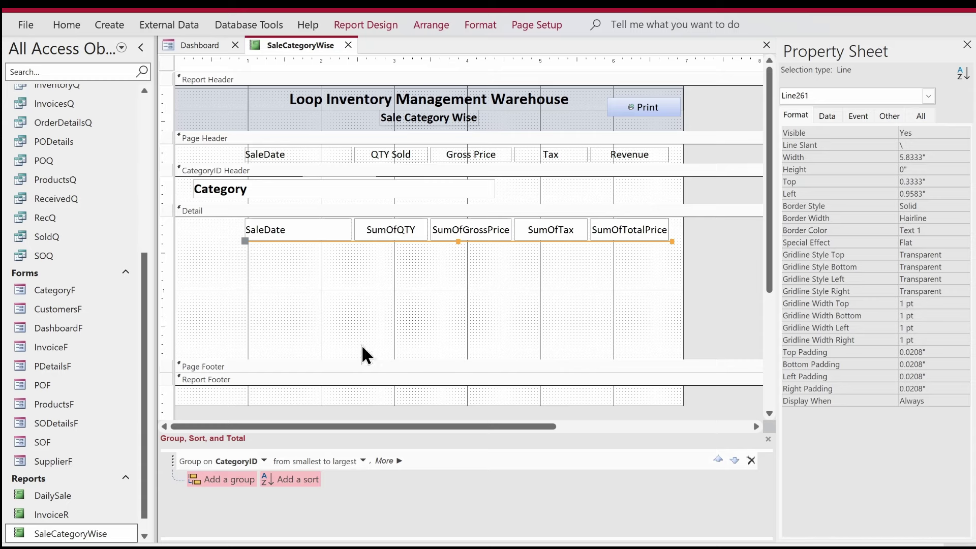
left_click_drag(362, 358, 364, 242)
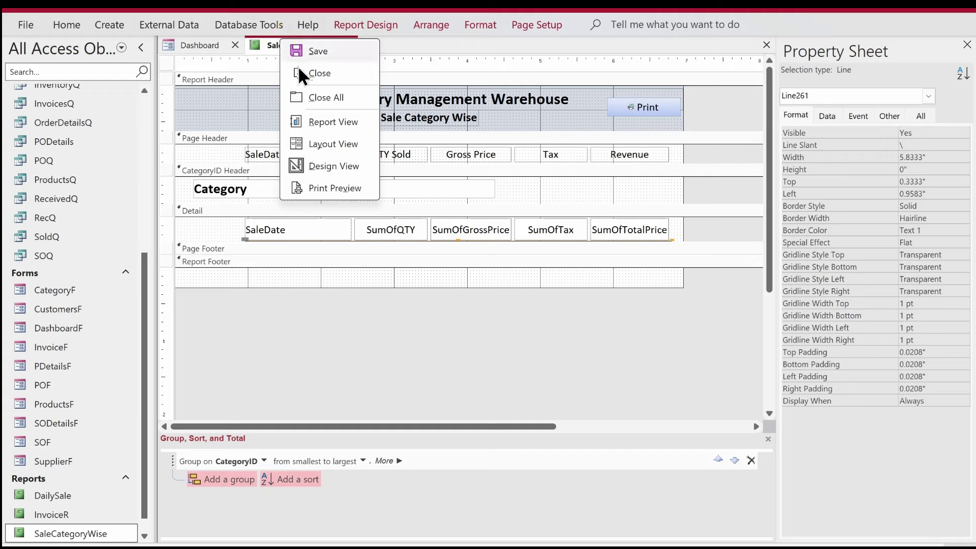
Check the sales report in Report View and return to Design View
left_click(312, 121)
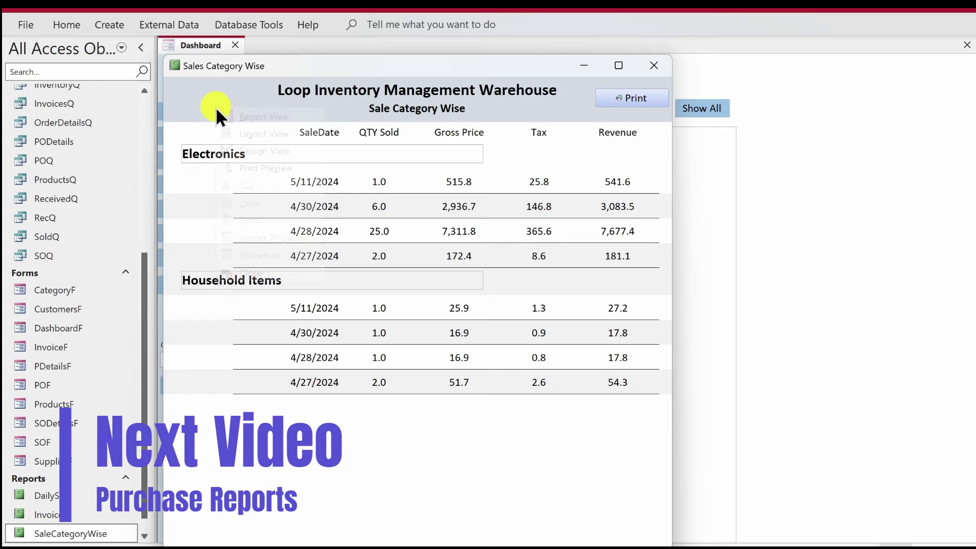
right_click(217, 109)
left_click(237, 157)
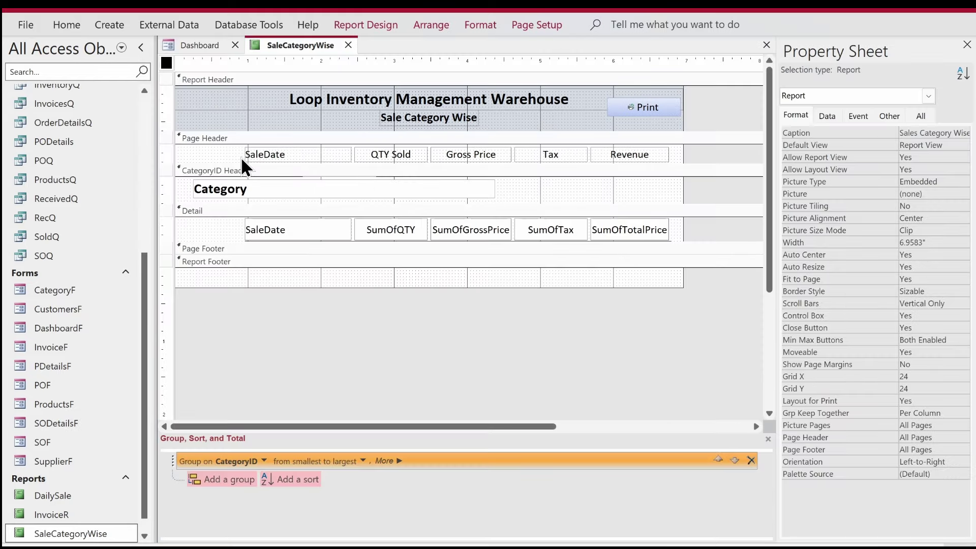
Set both the back color and the alternate back color of the CategoryID Header section to light gray #ECECEC
left_click(466, 170)
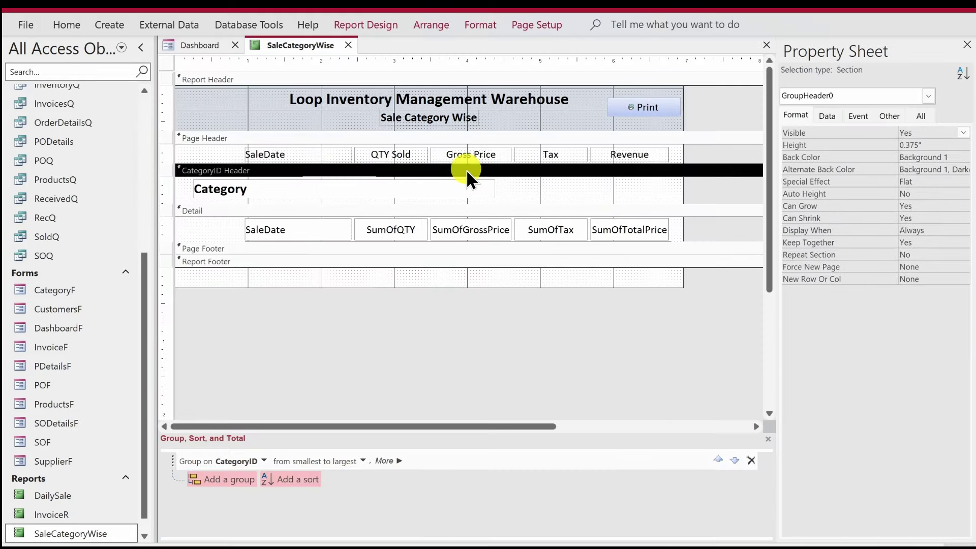
right_click(465, 170)
mouse_move(477, 252)
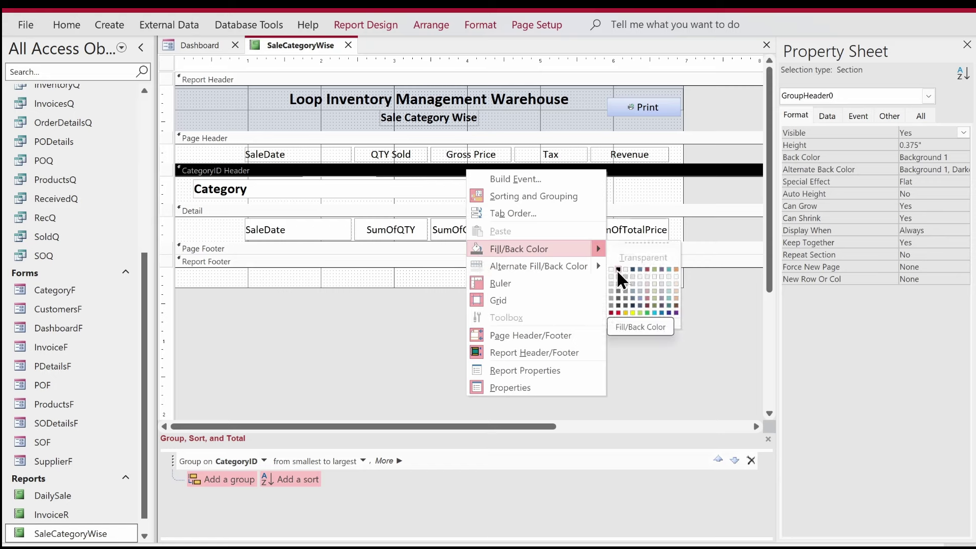
left_click(611, 274)
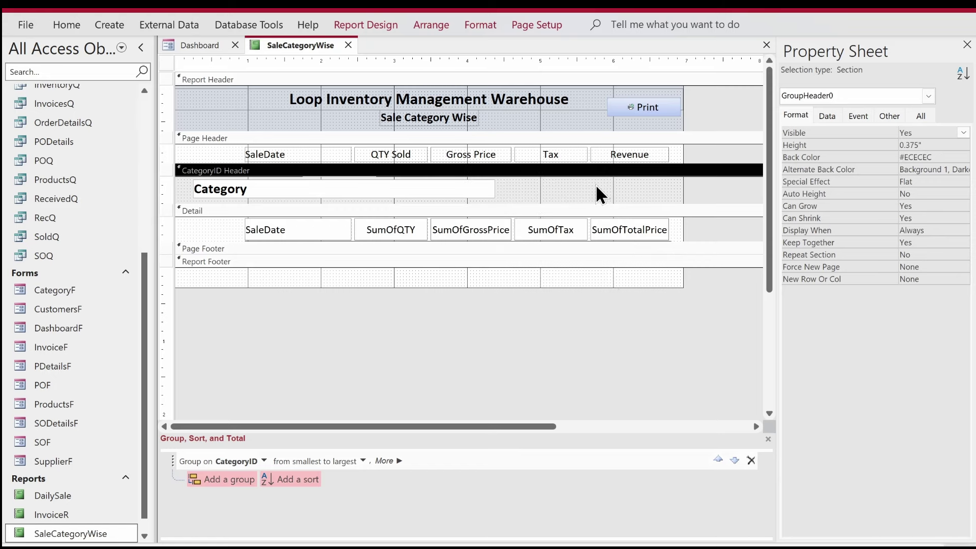
right_click(596, 172)
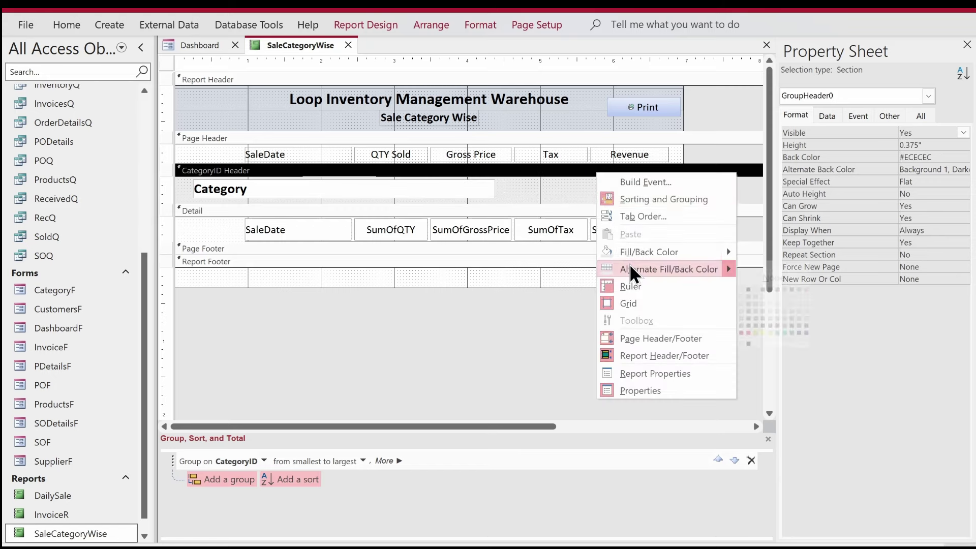
mouse_move(636, 269)
left_click(741, 296)
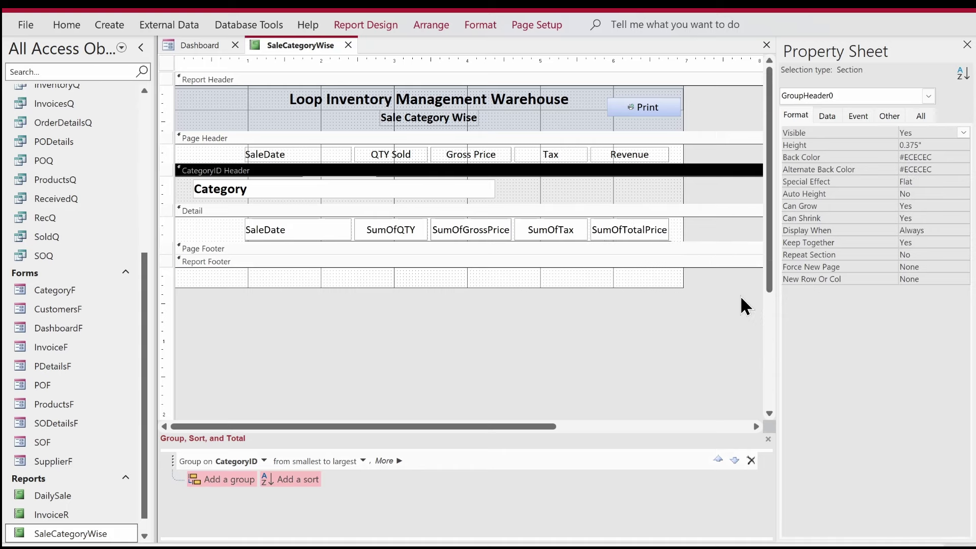
Make the outline and the fill of the Category text box transparent
left_click(478, 193)
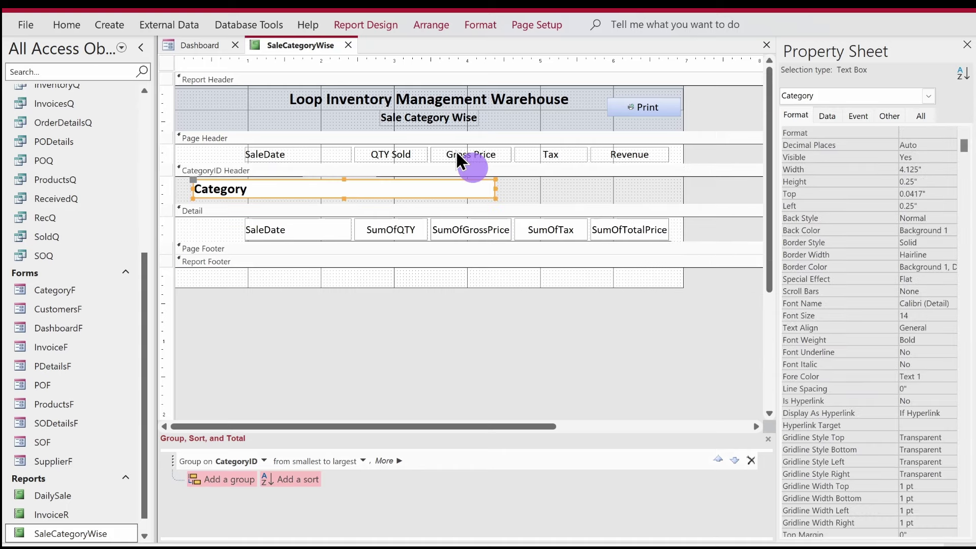
left_click(480, 25)
left_click(734, 68)
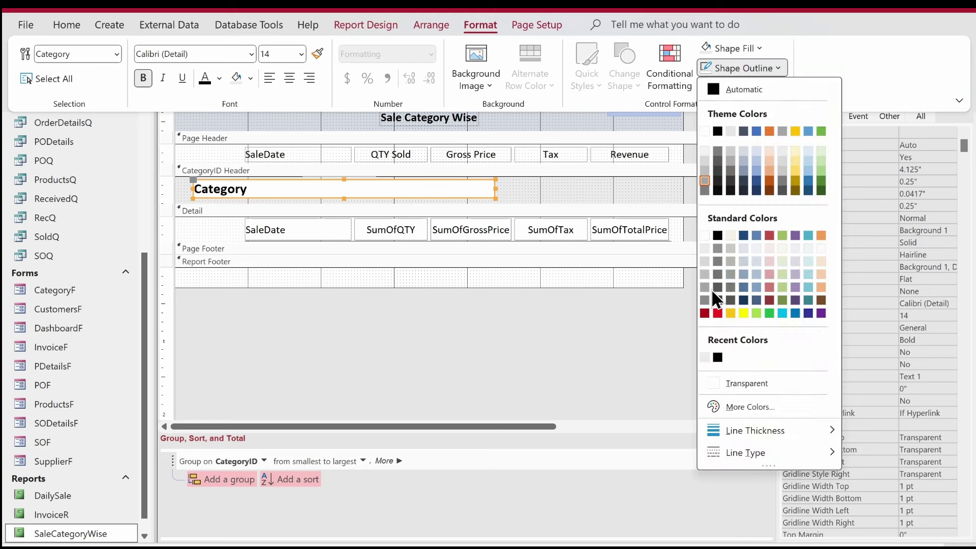
left_click(725, 381)
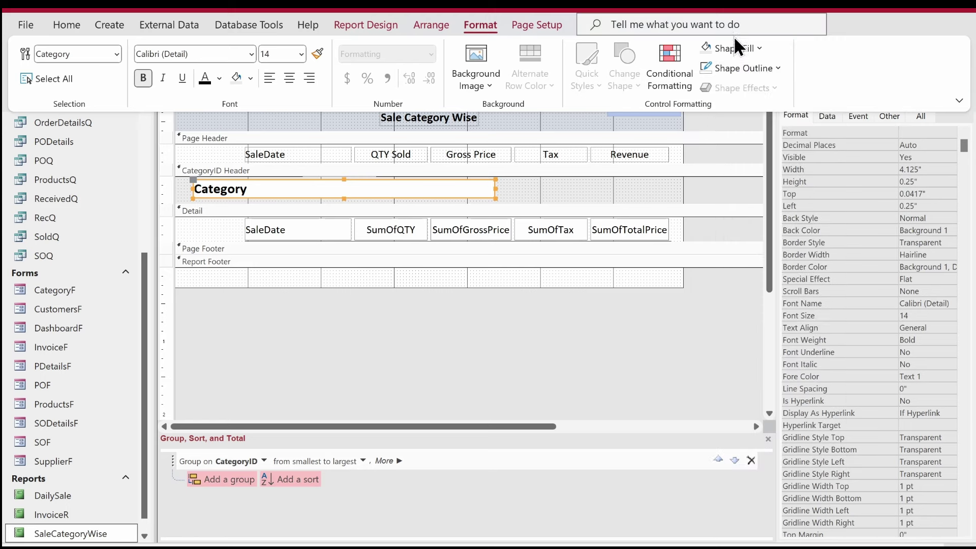
left_click(727, 47)
left_click(732, 361)
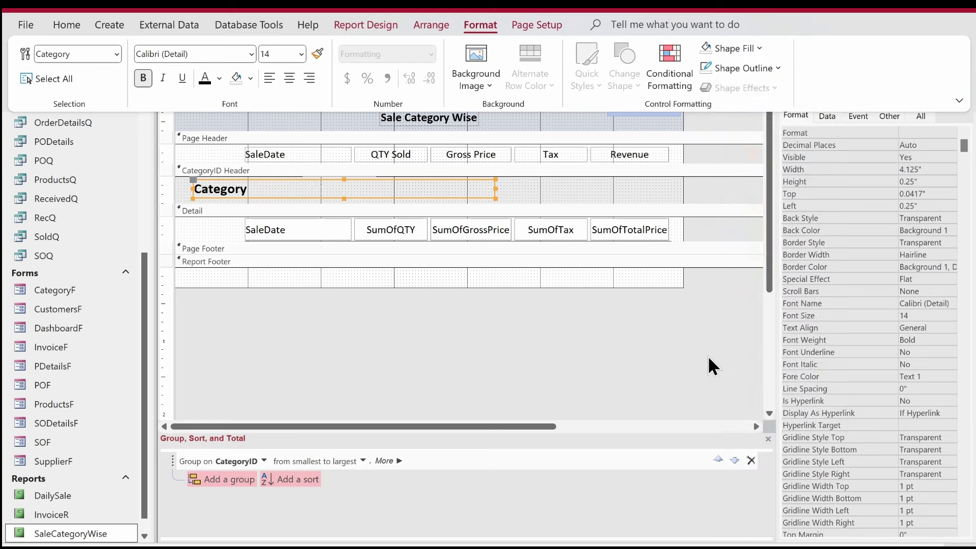
left_click(405, 316)
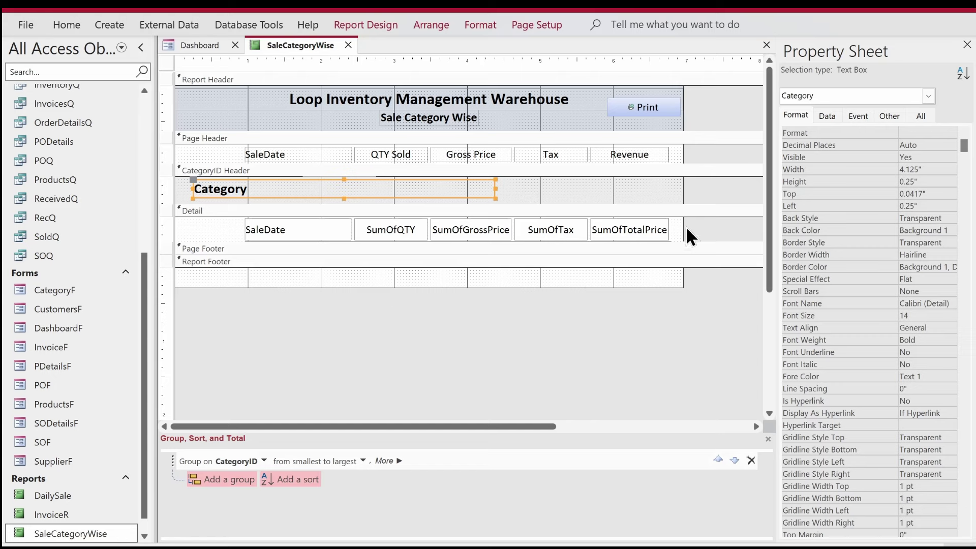
Set the alternate back color of the Detail section to white
right_click(599, 212)
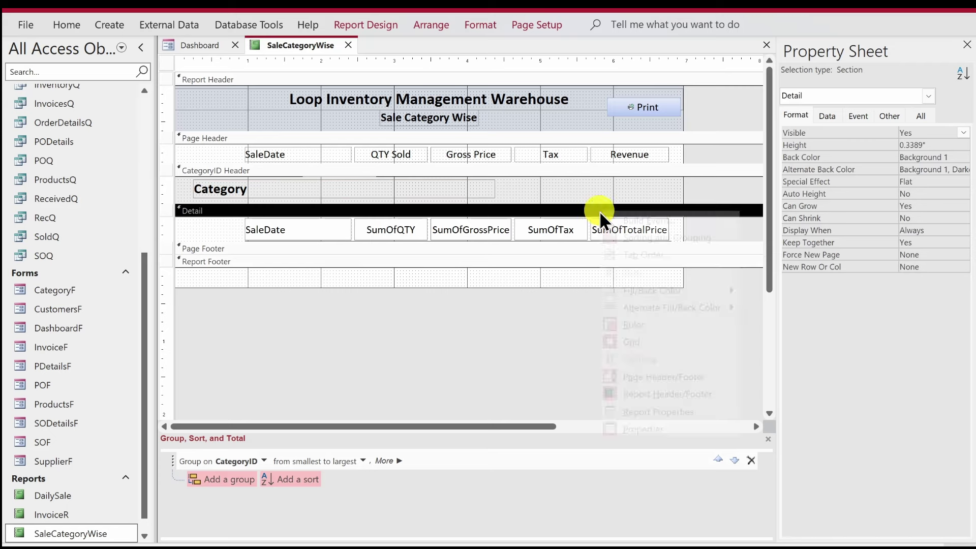
mouse_move(632, 308)
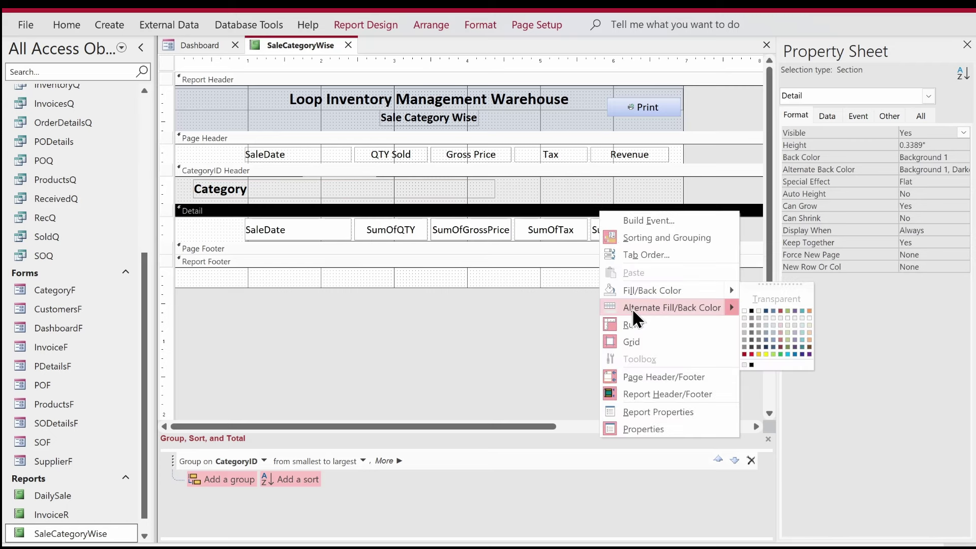
mouse_move(721, 303)
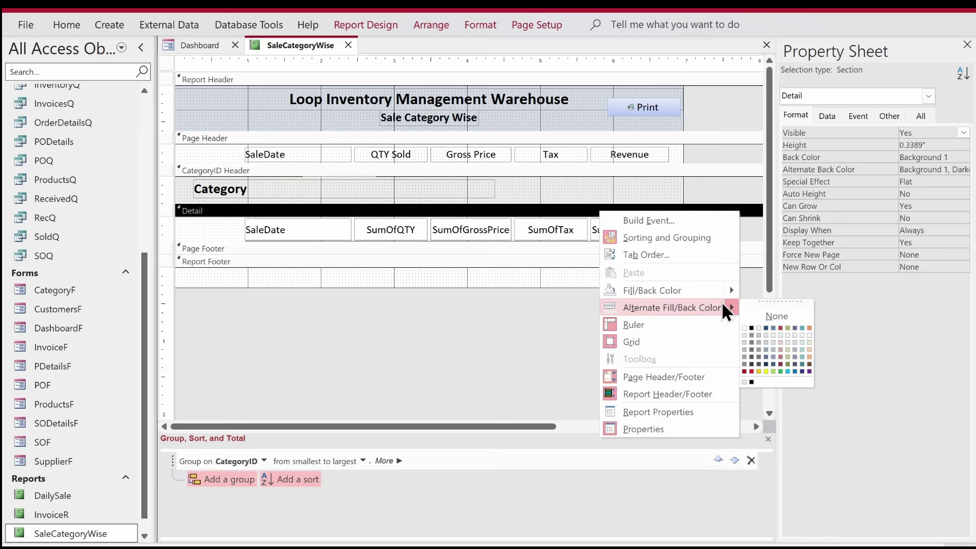
left_click(743, 328)
left_click(565, 330)
Add Sum totals for the SumOfQTY and SumOfGrossPrice text boxes in Detail
left_click(397, 223)
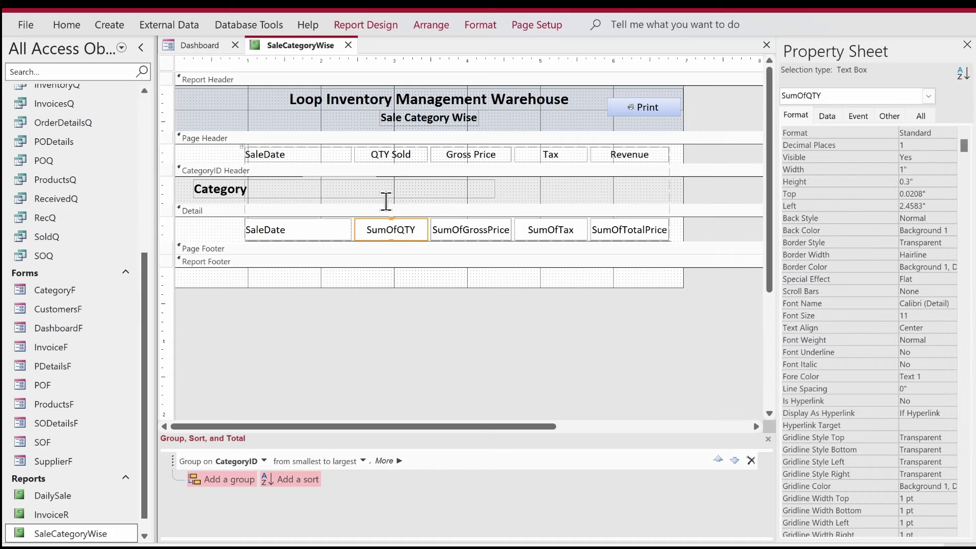
left_click(357, 21)
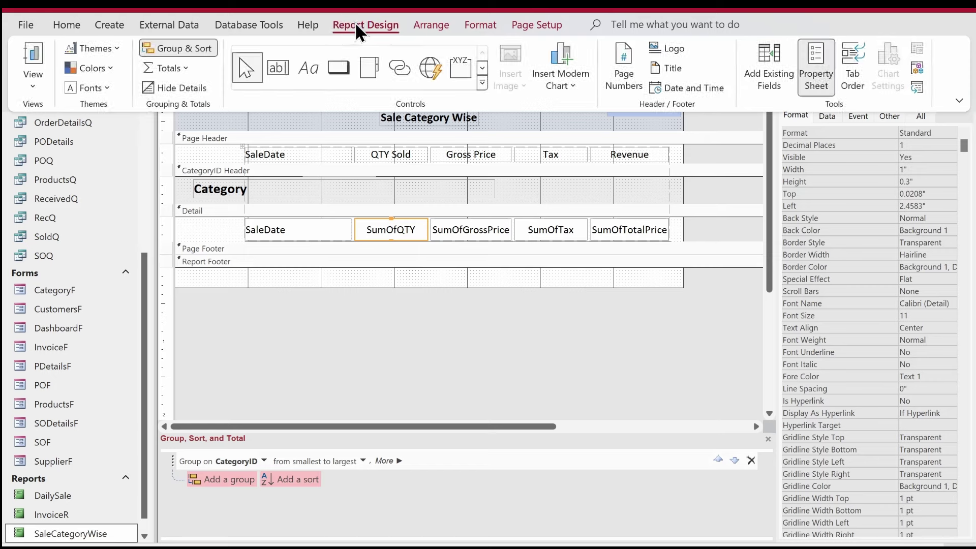
left_click(186, 70)
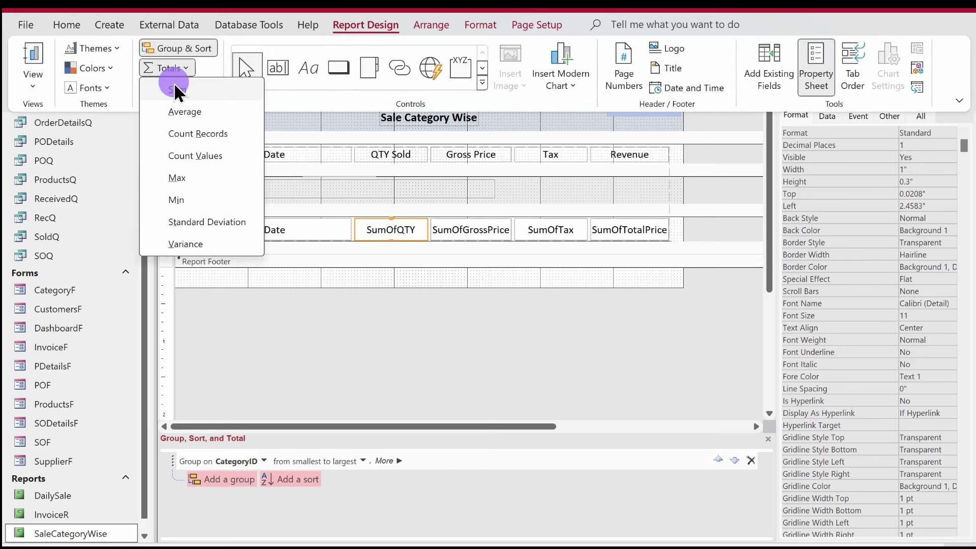
left_click(174, 84)
left_click(454, 223)
left_click(450, 224)
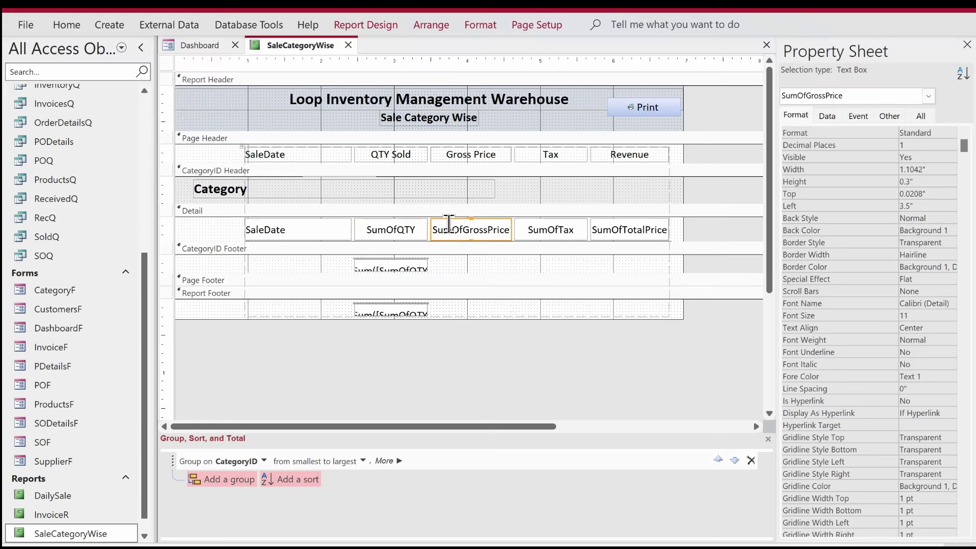
left_click(386, 25)
left_click(180, 65)
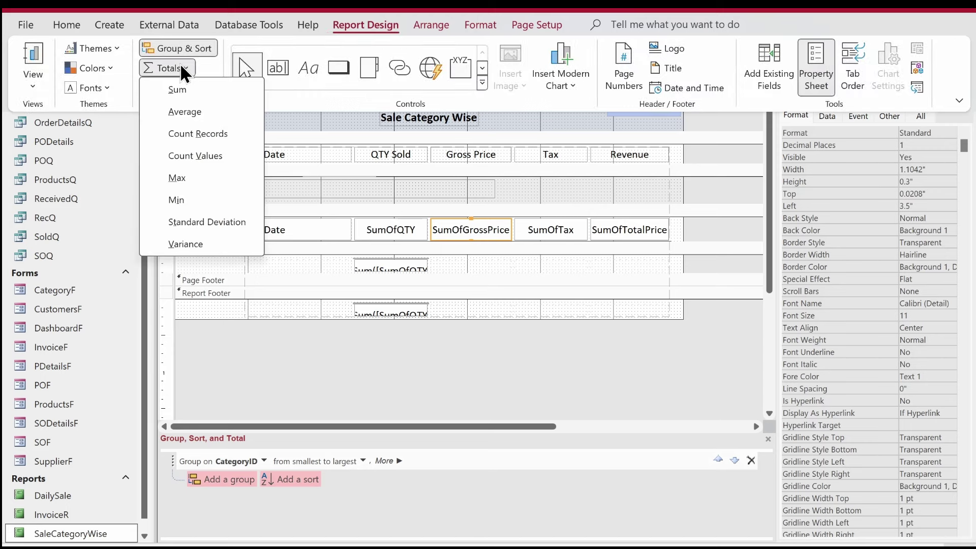
left_click(179, 85)
Add Sum totals for the SumOfTax and SumOfTotalPrice text boxes in Detail
left_click(573, 217)
left_click(550, 226)
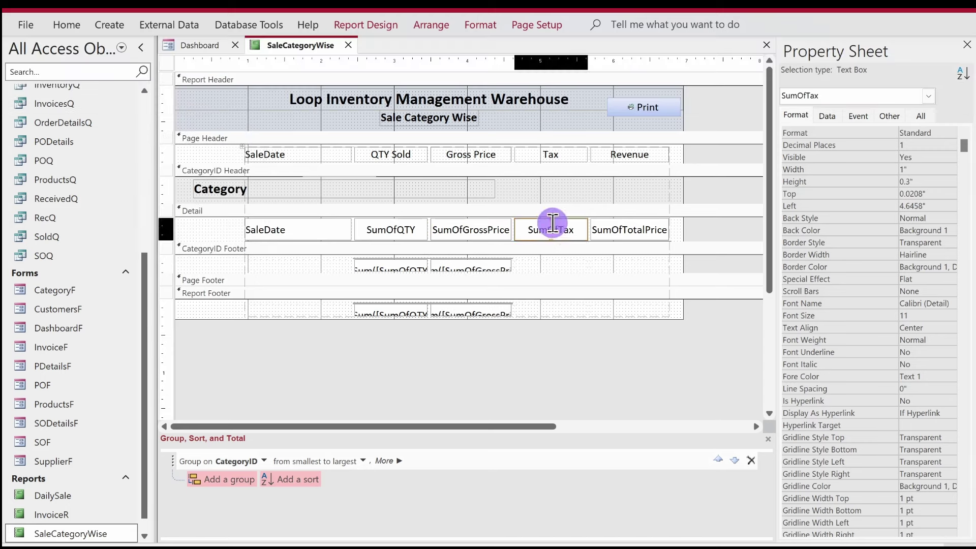
left_click(393, 25)
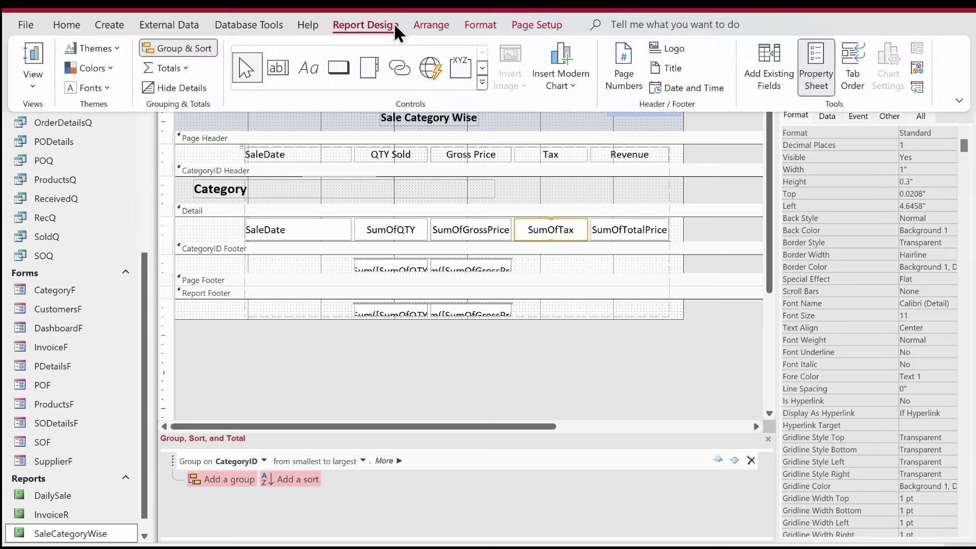
left_click(192, 66)
left_click(179, 89)
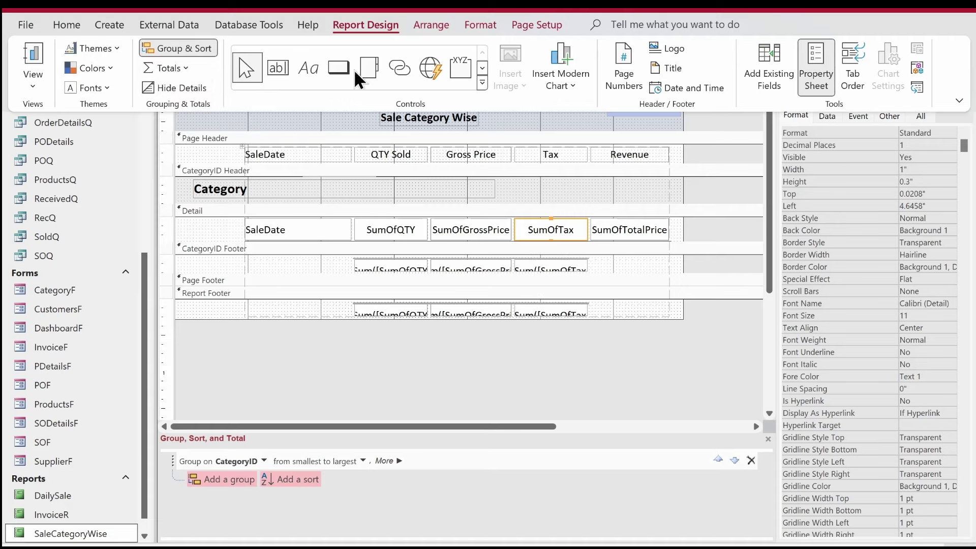
left_click(641, 224)
left_click(608, 221)
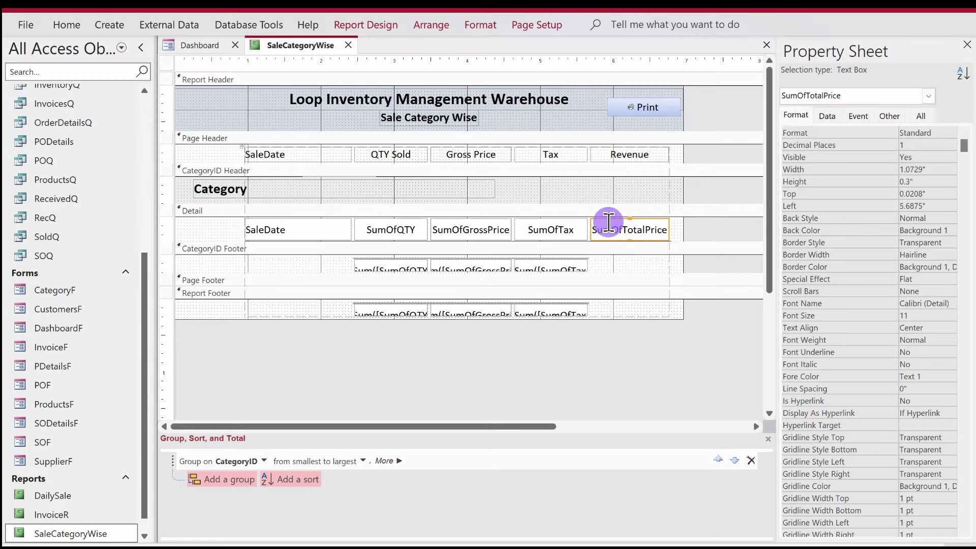
left_click(367, 24)
left_click(181, 67)
left_click(184, 87)
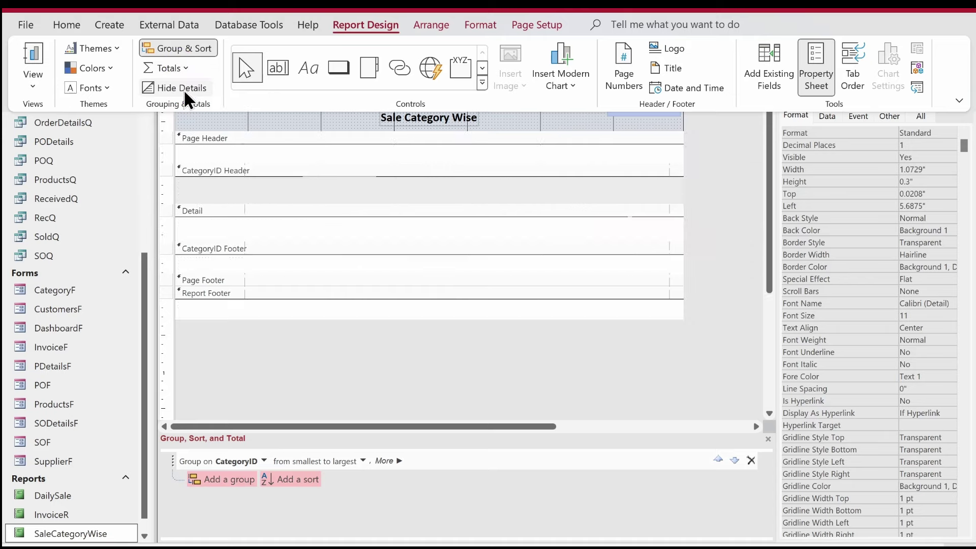
Set the height of all total text boxes in both footers to 0.3" and their top gridline style to Transparent
left_click(650, 320)
left_click_drag(682, 328, 379, 263)
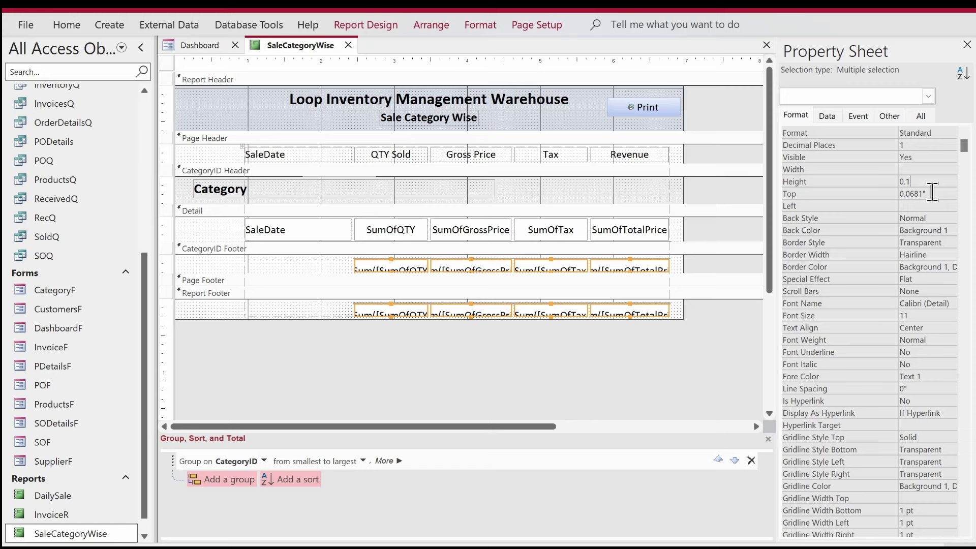
key("Return")
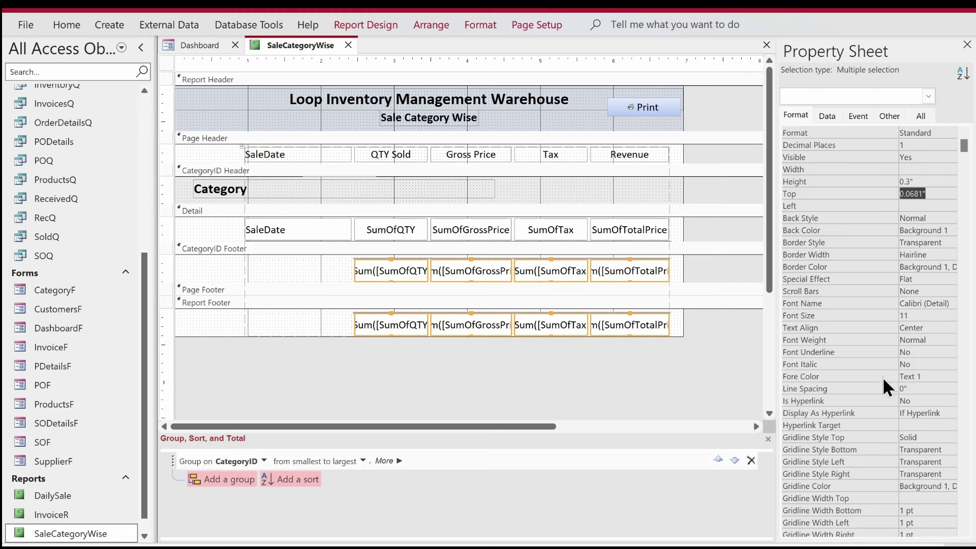
left_click(917, 438)
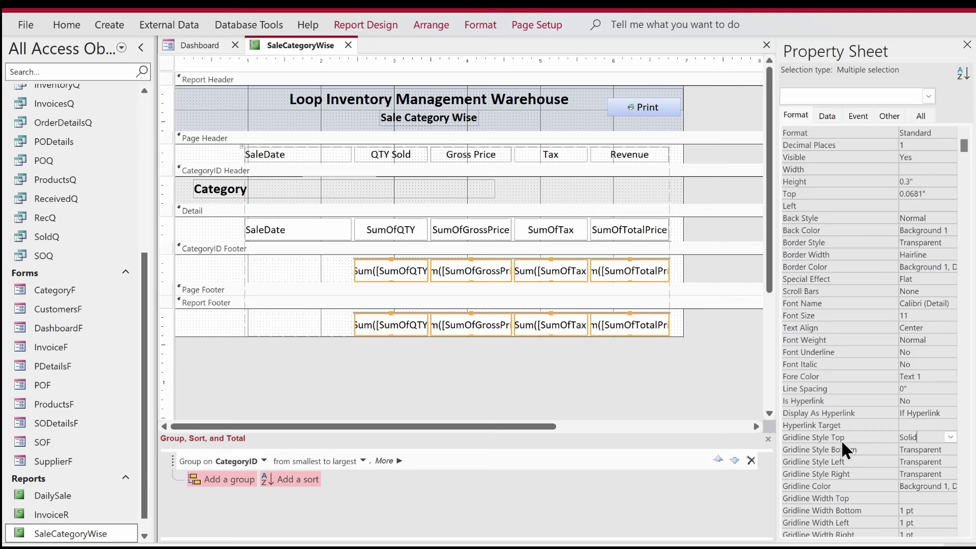
left_click(951, 436)
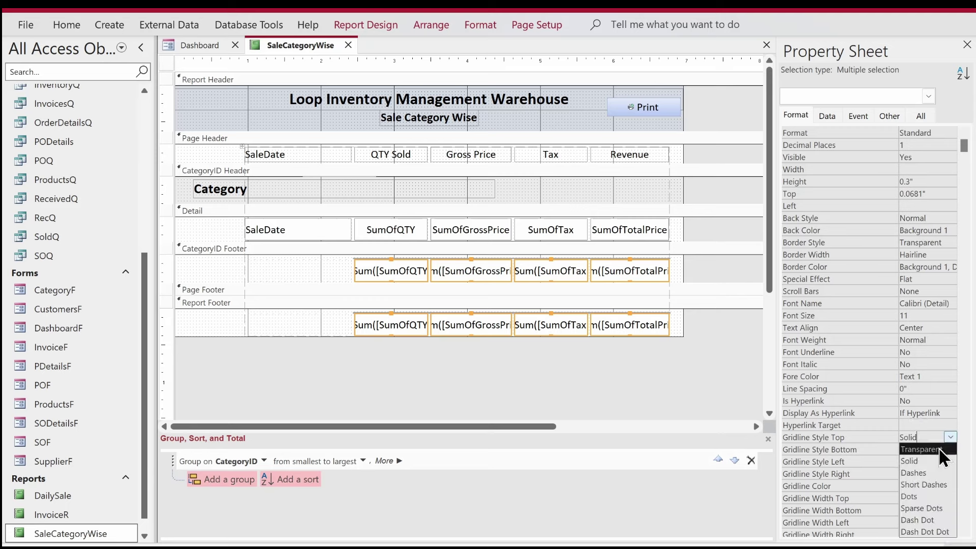
left_click(938, 448)
Move the totals in the Report Footer and CategoryID Footer up within their sections, and reduce the CategoryID Footer's height to fit
left_click(634, 356)
left_click_drag(643, 355, 390, 315)
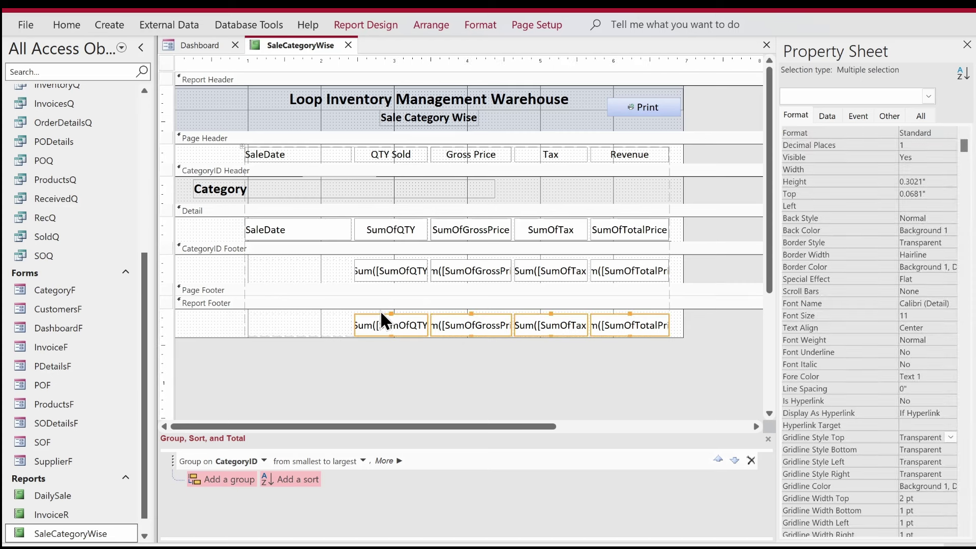
left_click_drag(380, 316, 380, 315)
left_click_drag(700, 262, 388, 268)
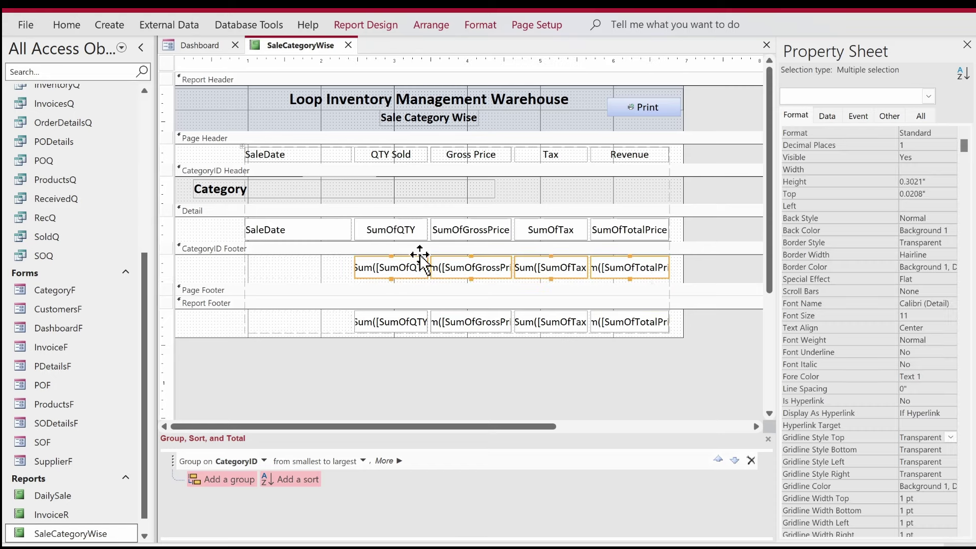
left_click_drag(692, 279, 692, 275)
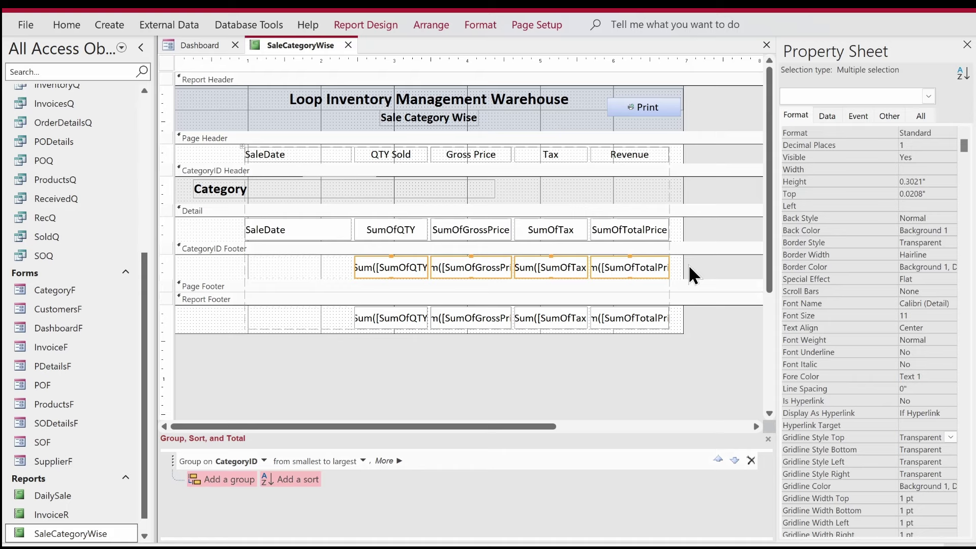
Make the total text boxes in both footers and the column labels in the Page Header bold
key("ctrl+b")
left_click_drag(694, 341, 386, 311)
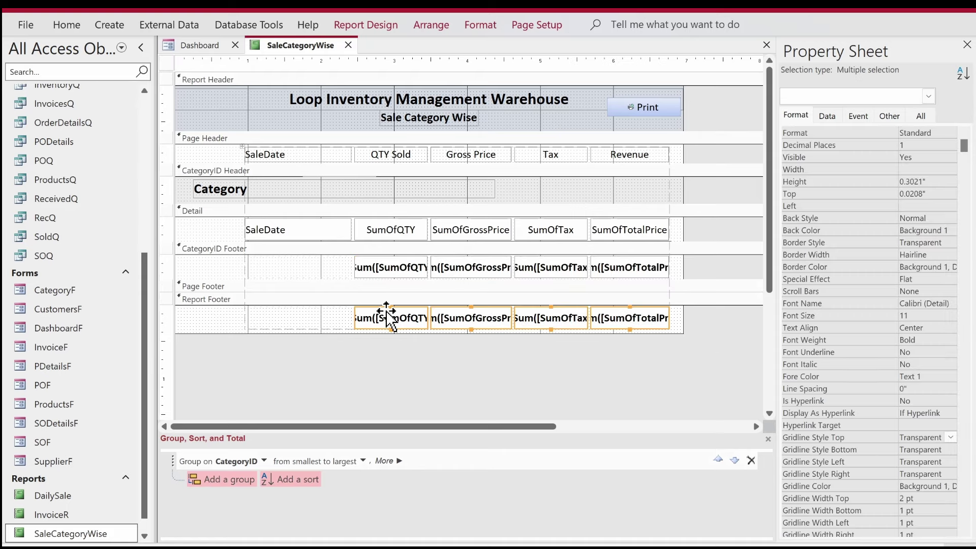
left_click(244, 154)
key("ctrl+b")
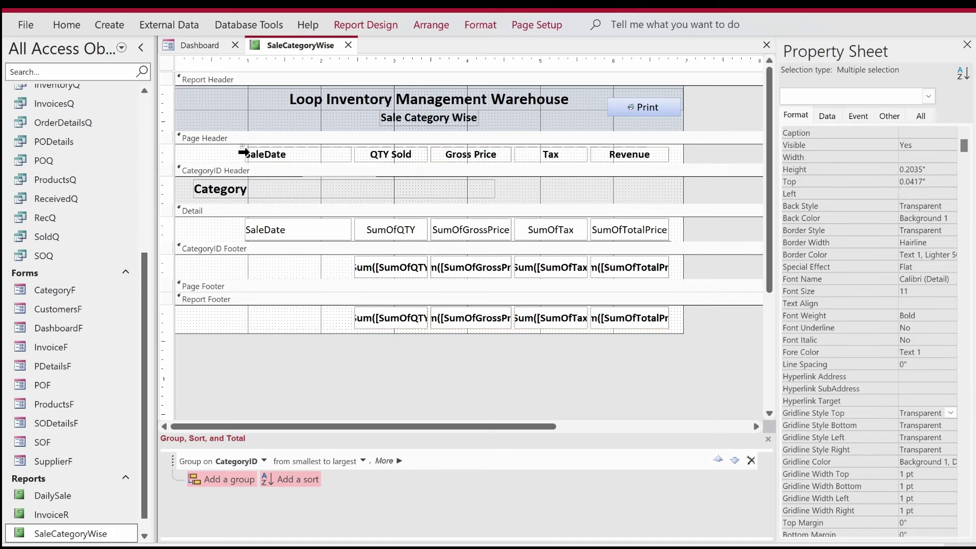
Change the caption of the SaleDate label in the Page Header to "Sale Date"
left_click(225, 157)
left_click(259, 153)
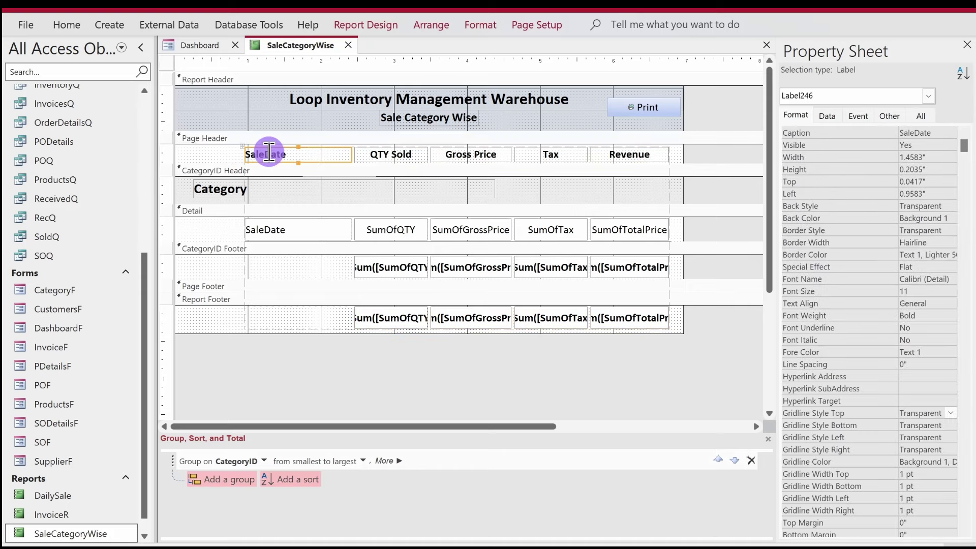
left_click(291, 152)
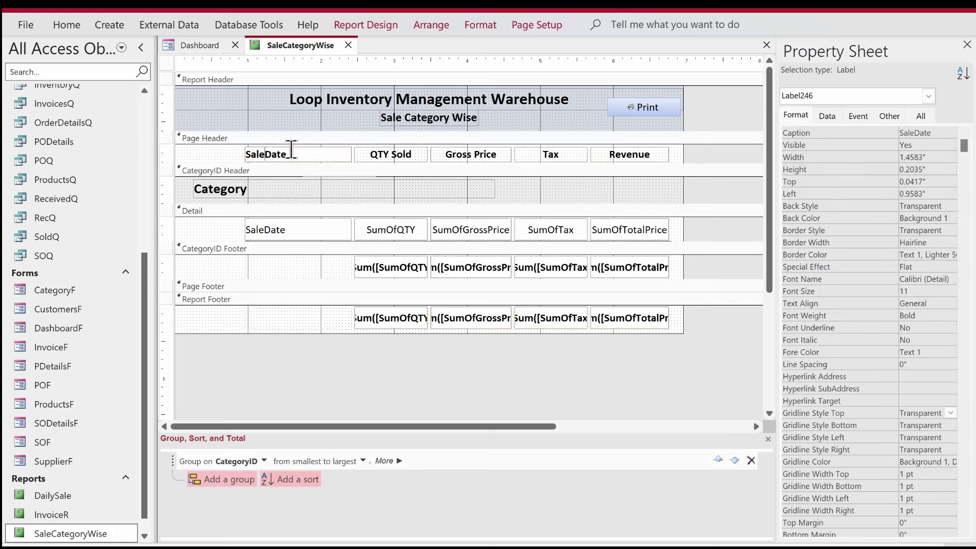
left_click(204, 157)
Copy the Sale Date label into the CategoryID Footer and change the copy's caption to "Subtotal:"
left_click(252, 153)
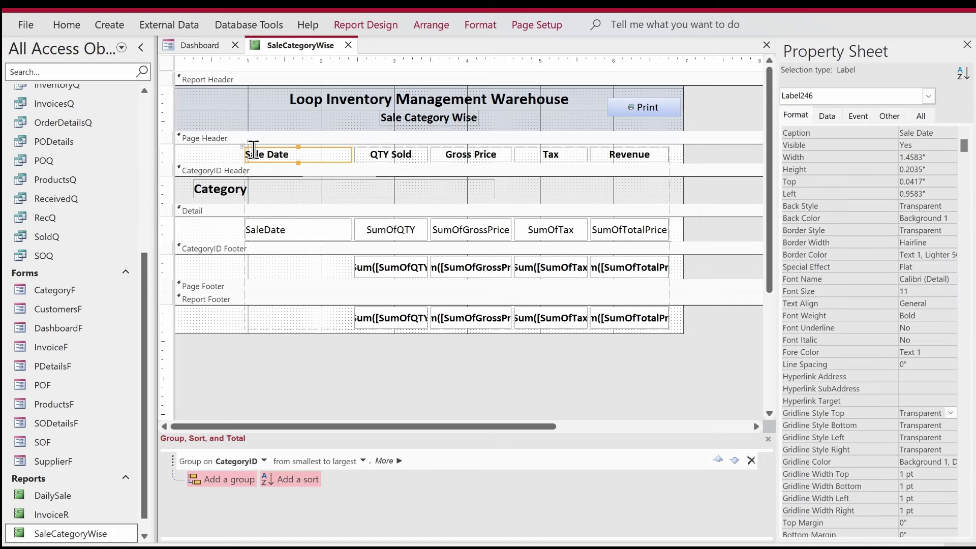
left_click(204, 270)
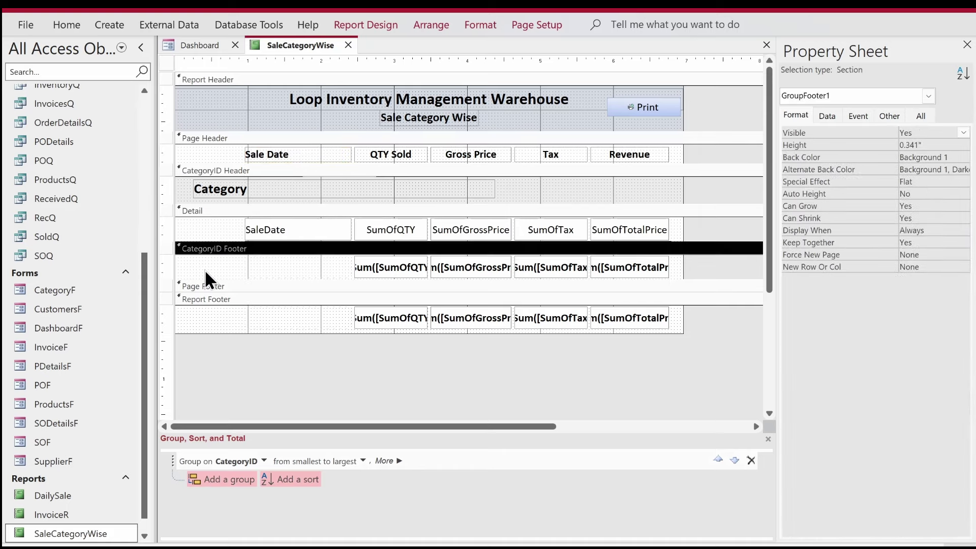
key("ctrl+v")
double_click(183, 264)
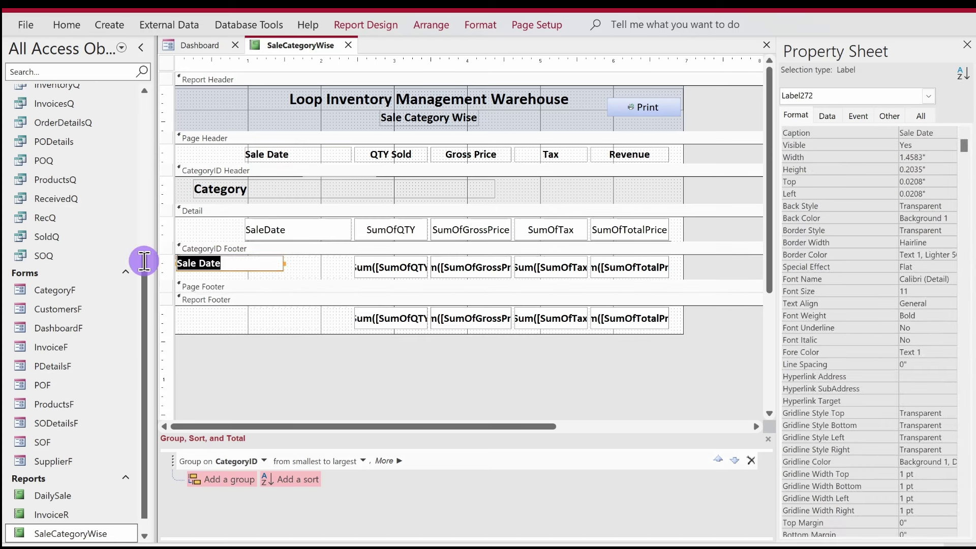
type("Subtotal:")
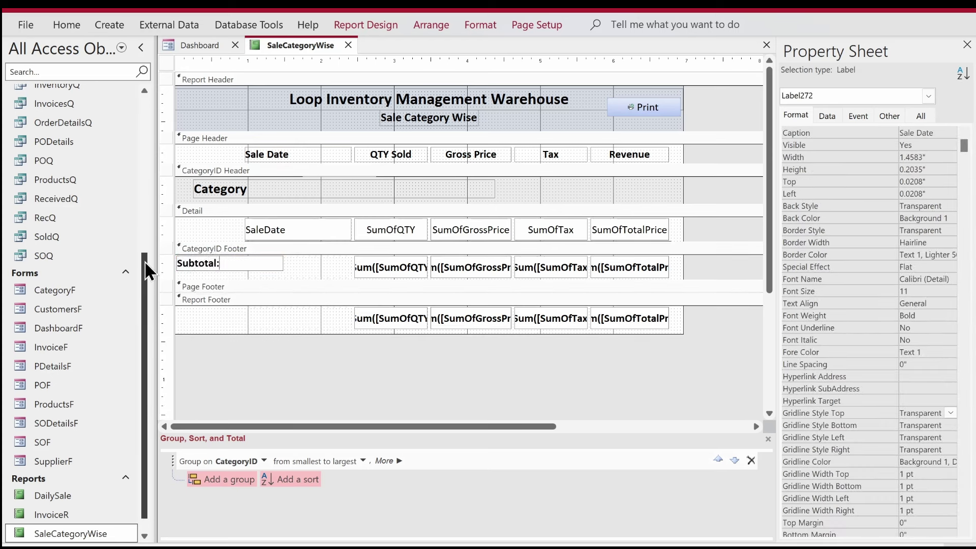
key("Return")
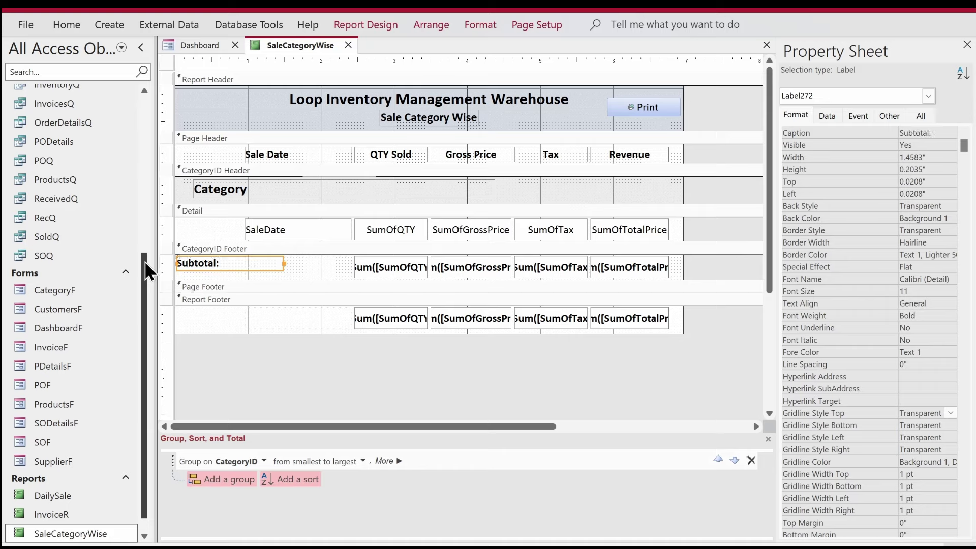
Right-align the Subtotal: label and place it in the CategoryID Footer cell just before the SumOfQTY total
left_click(70, 23)
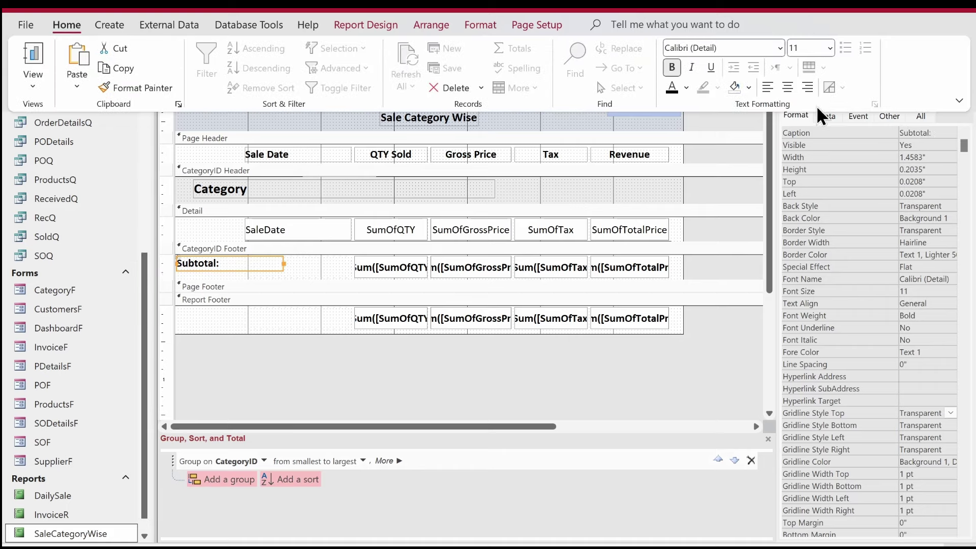
left_click(808, 88)
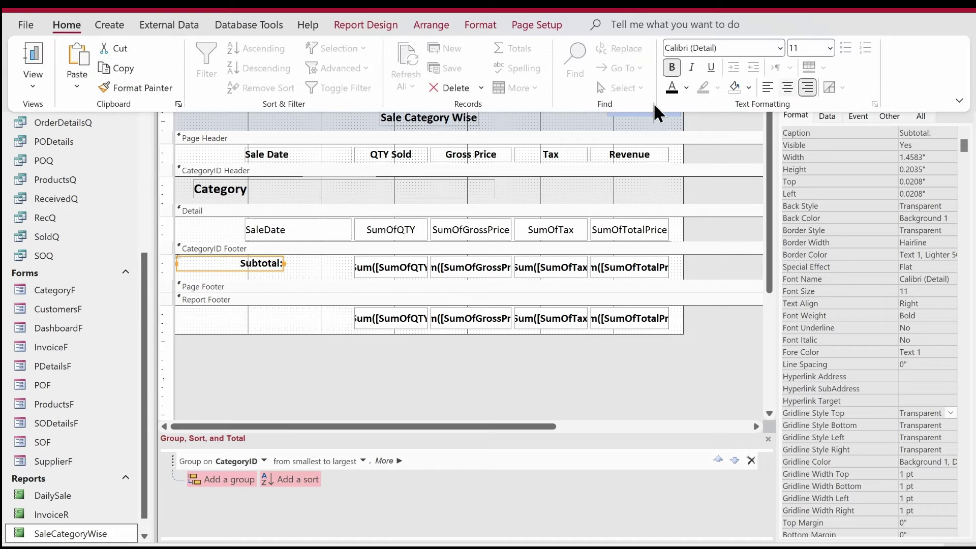
left_click(257, 268)
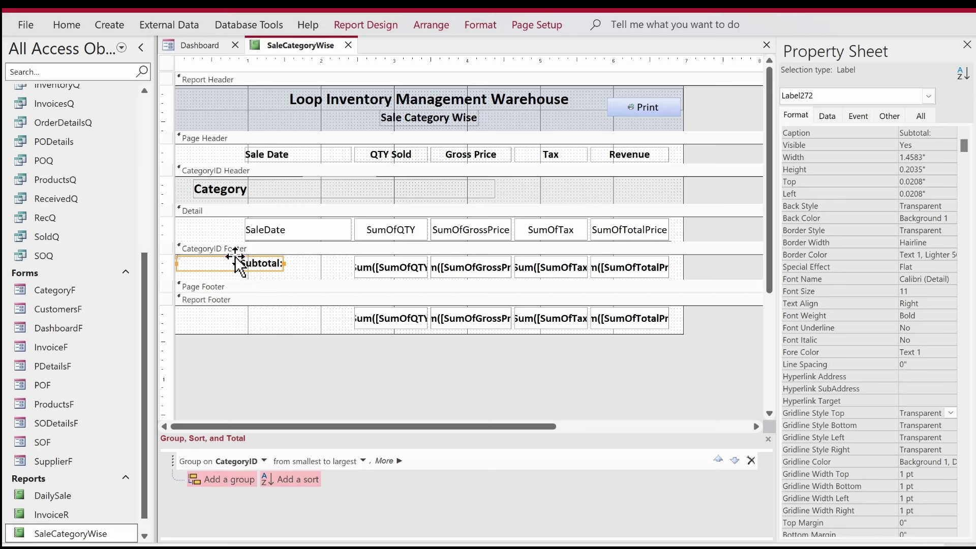
left_click_drag(233, 260, 304, 256)
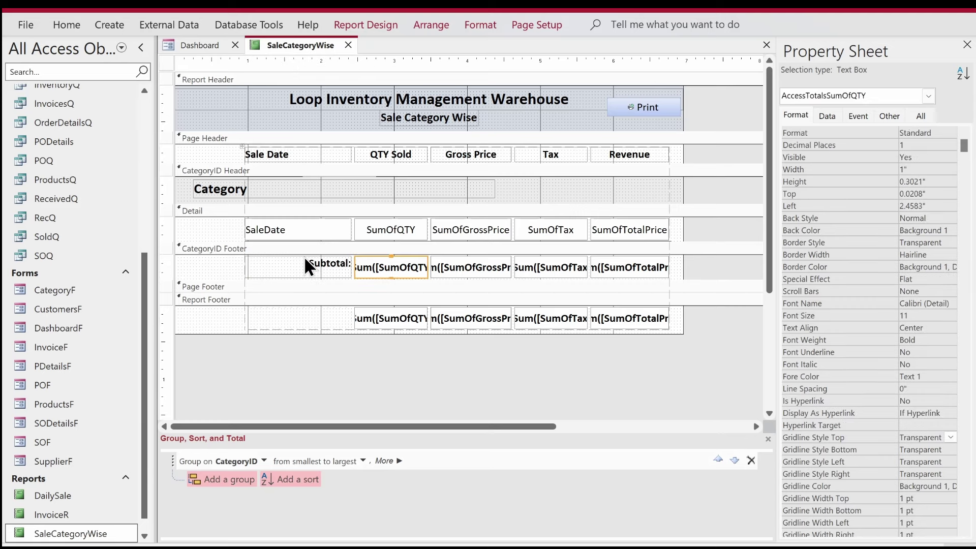
Set the top margin of the Subtotal: label to 0.05"
left_click(305, 260)
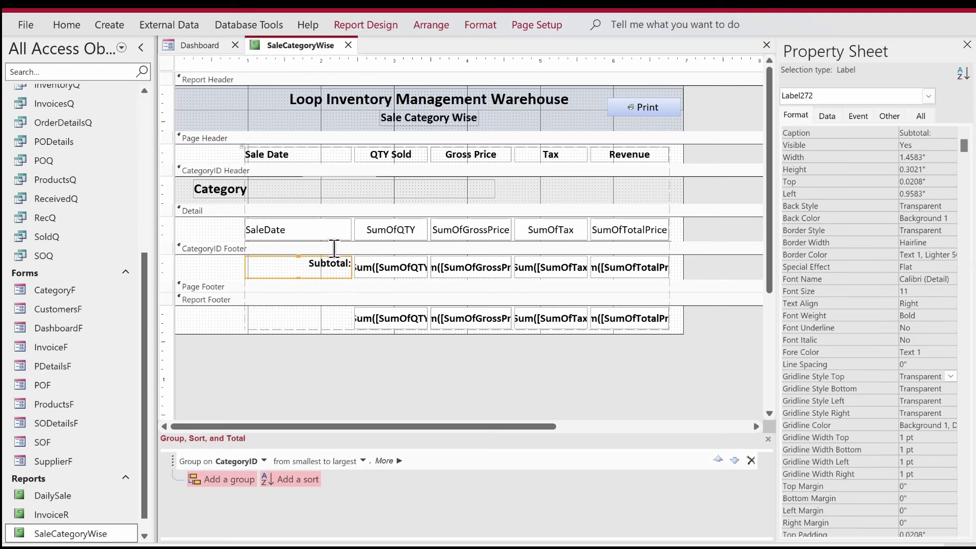
left_click(920, 487)
type("0.05")
key("Return")
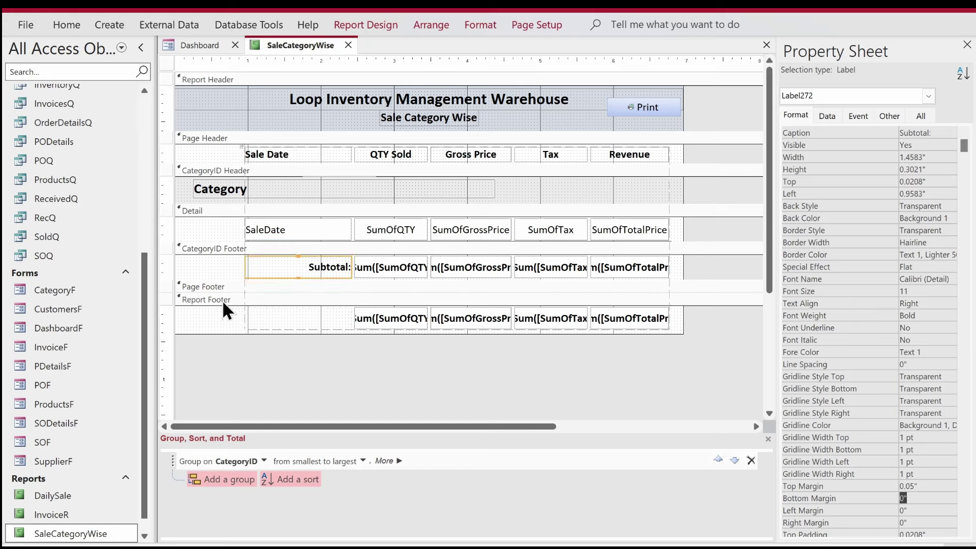
Copy the Subtotal: label from the CategoryID Footer into the Report Footer
left_click(263, 277)
key("ctrl+c")
left_click(204, 317)
key("ctrl+v")
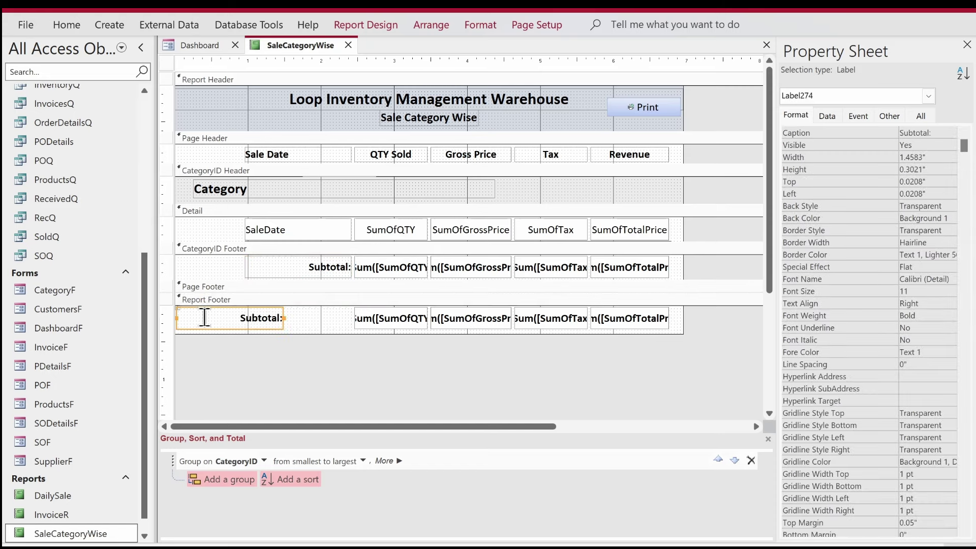
Change the Report Footer label's caption to "Grand Total:" and place it in the cell just before the SumOfQTY total
left_click(253, 323)
double_click(253, 320)
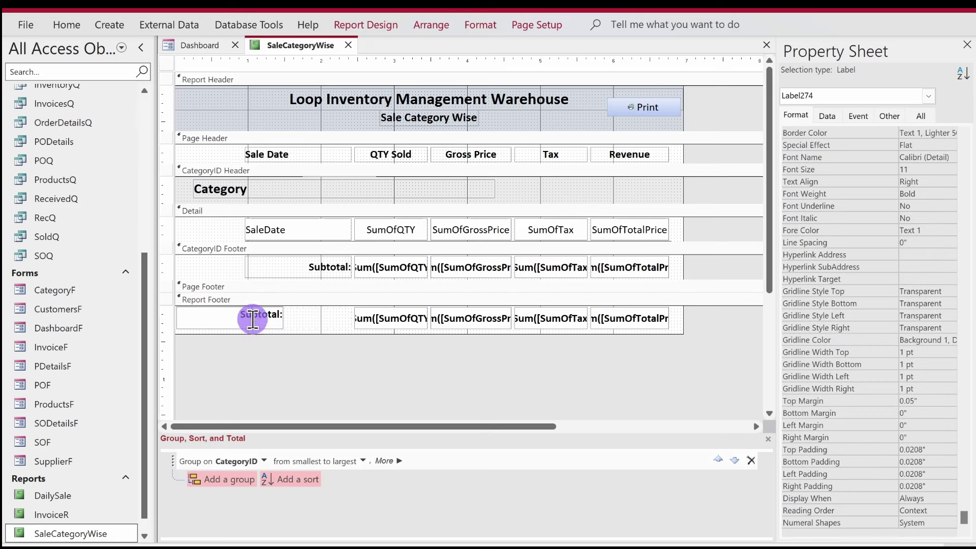
type("Grand")
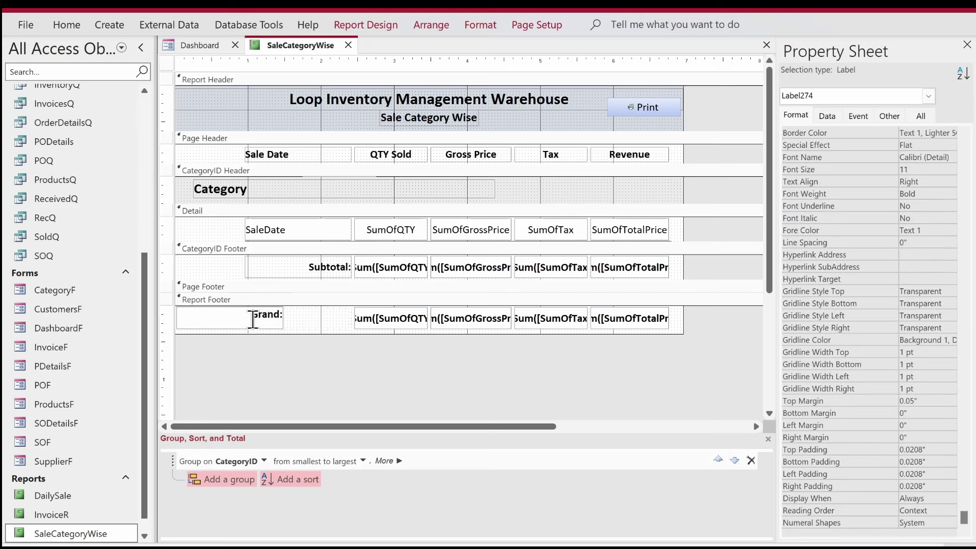
type(" Total")
key("Return")
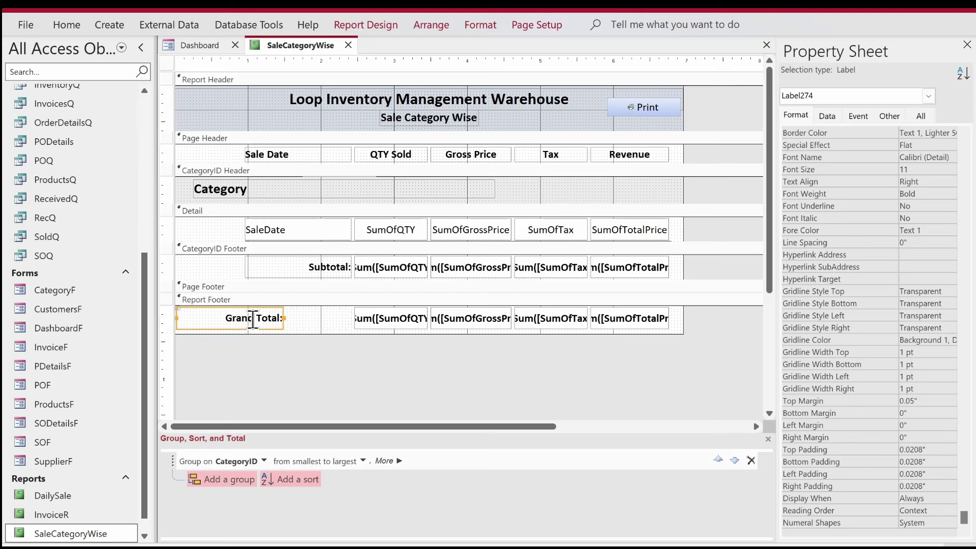
left_click_drag(240, 331, 308, 325)
Add a sort on SaleDate, from oldest to newest, within the CategoryID group
left_click(278, 480)
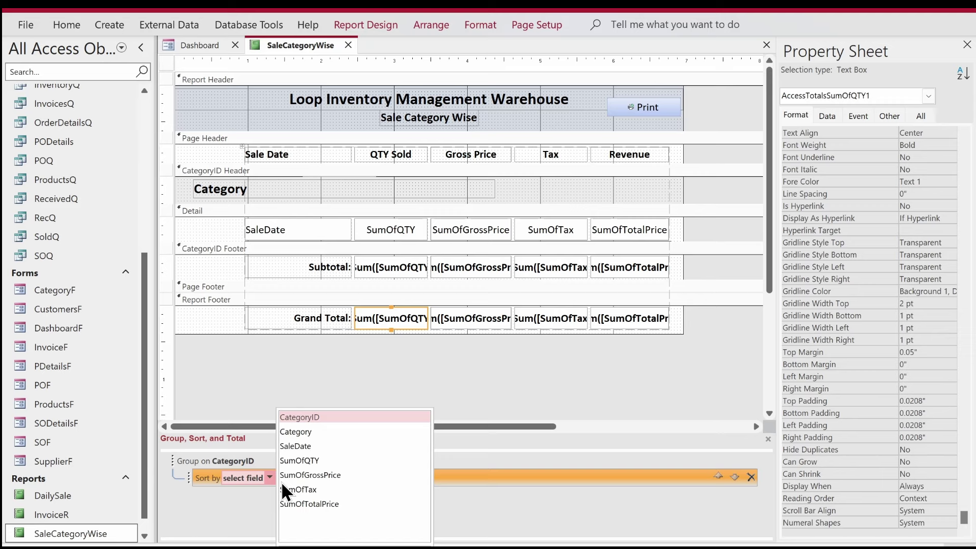
left_click(304, 446)
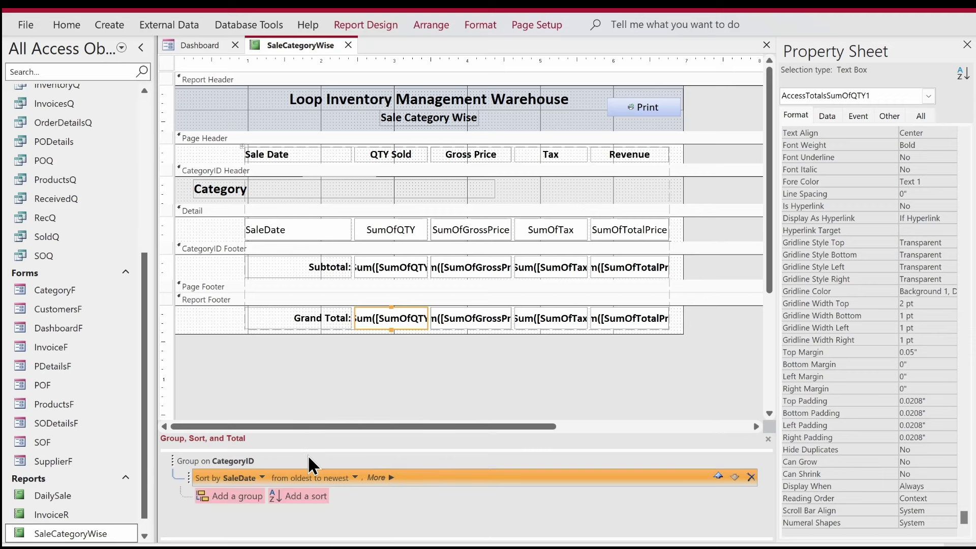
Display the SaleCategoryWise report in Report View and reposition its window to check the subtotals and grand total
right_click(270, 46)
key("Escape")
right_click(287, 45)
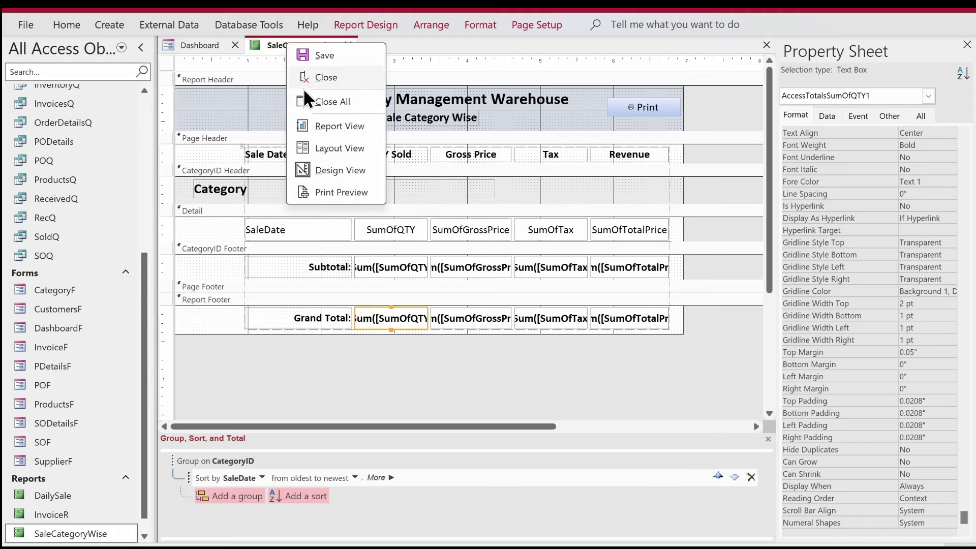
left_click(313, 124)
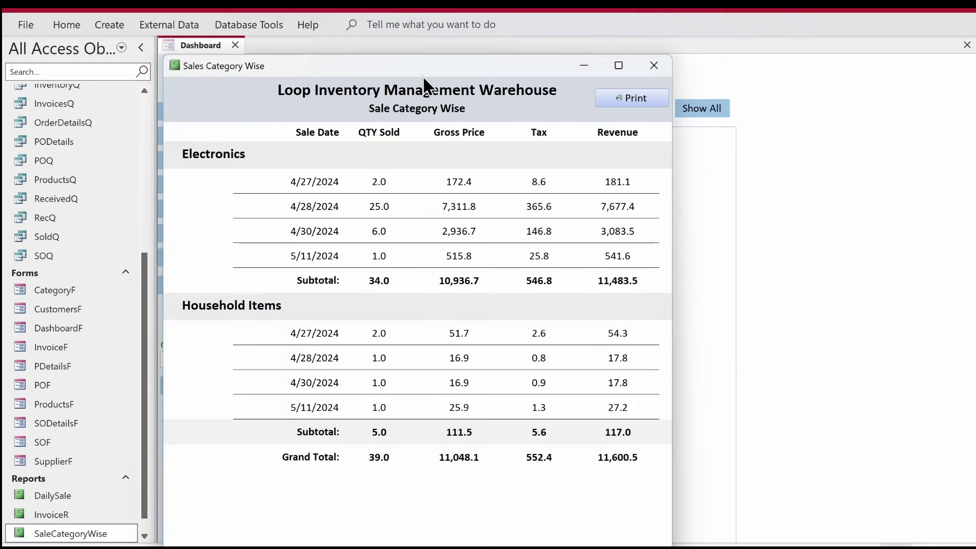
left_click_drag(418, 73, 455, 70)
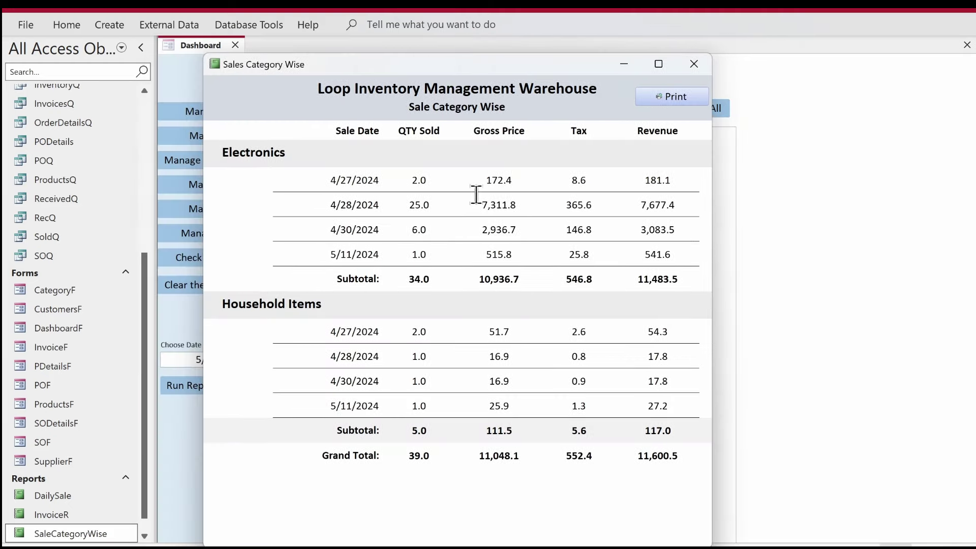